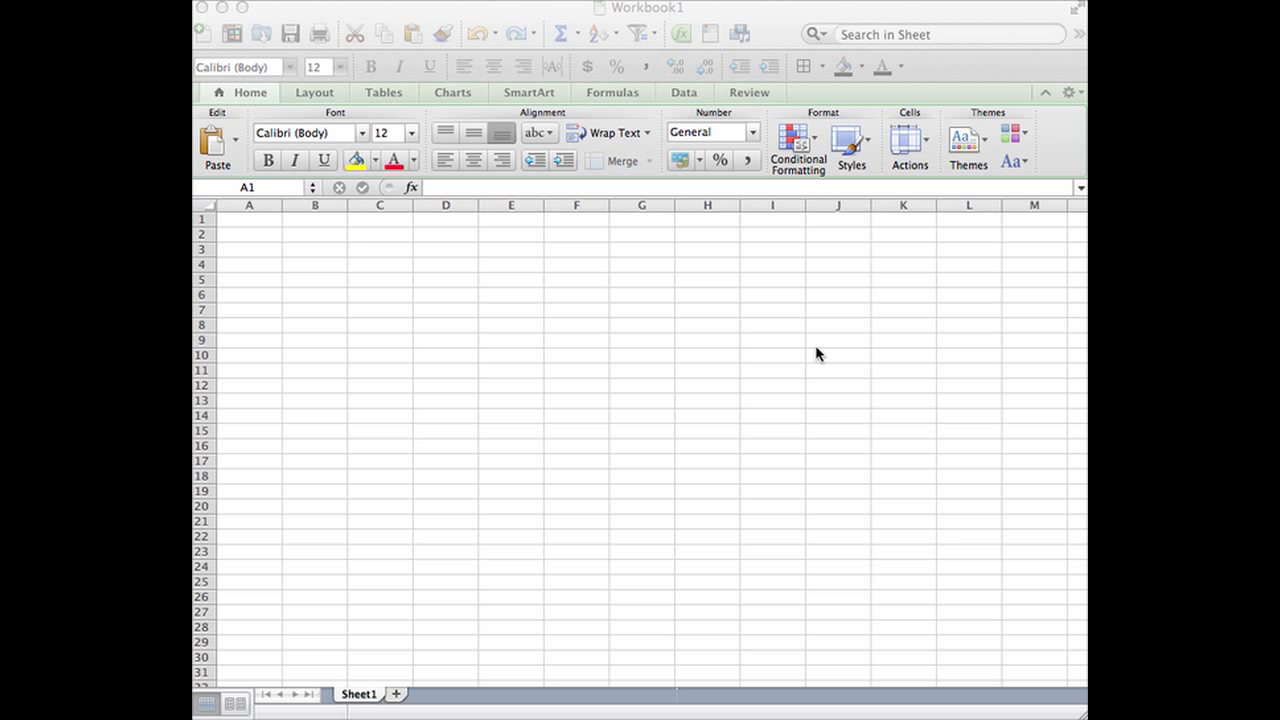
# Enter the headers "Baseline 1" in A1 and "Internvention 1" in B1, and widen column B to fit its header.
pyautogui.click(247, 227)
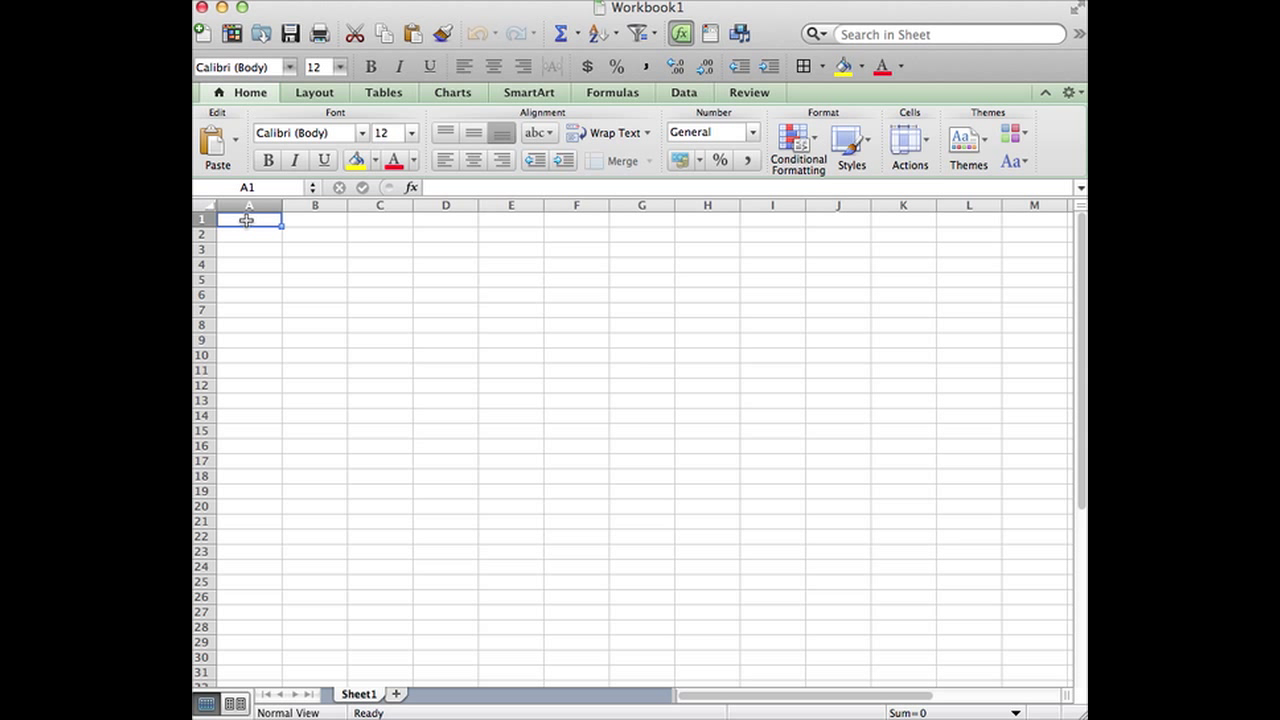
pyautogui.write('Baseline')
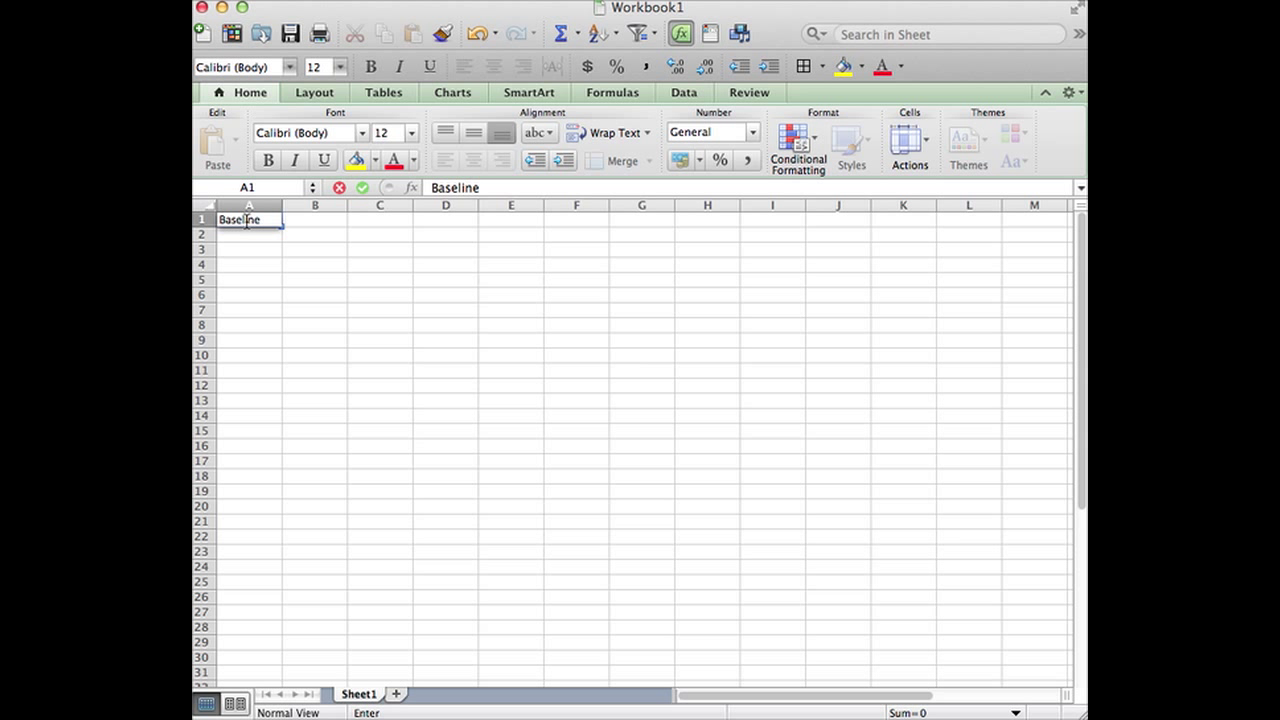
pyautogui.write(' 1')
pyautogui.press('Tab')
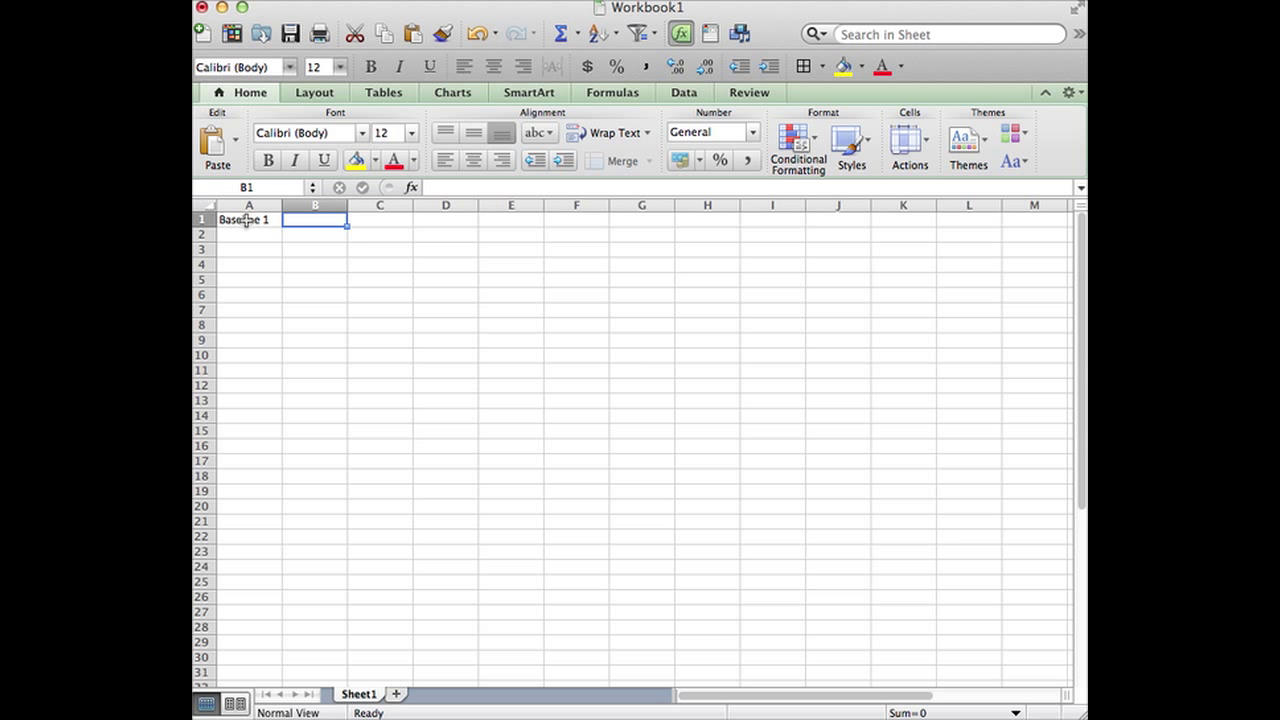
pyautogui.write('Internv')
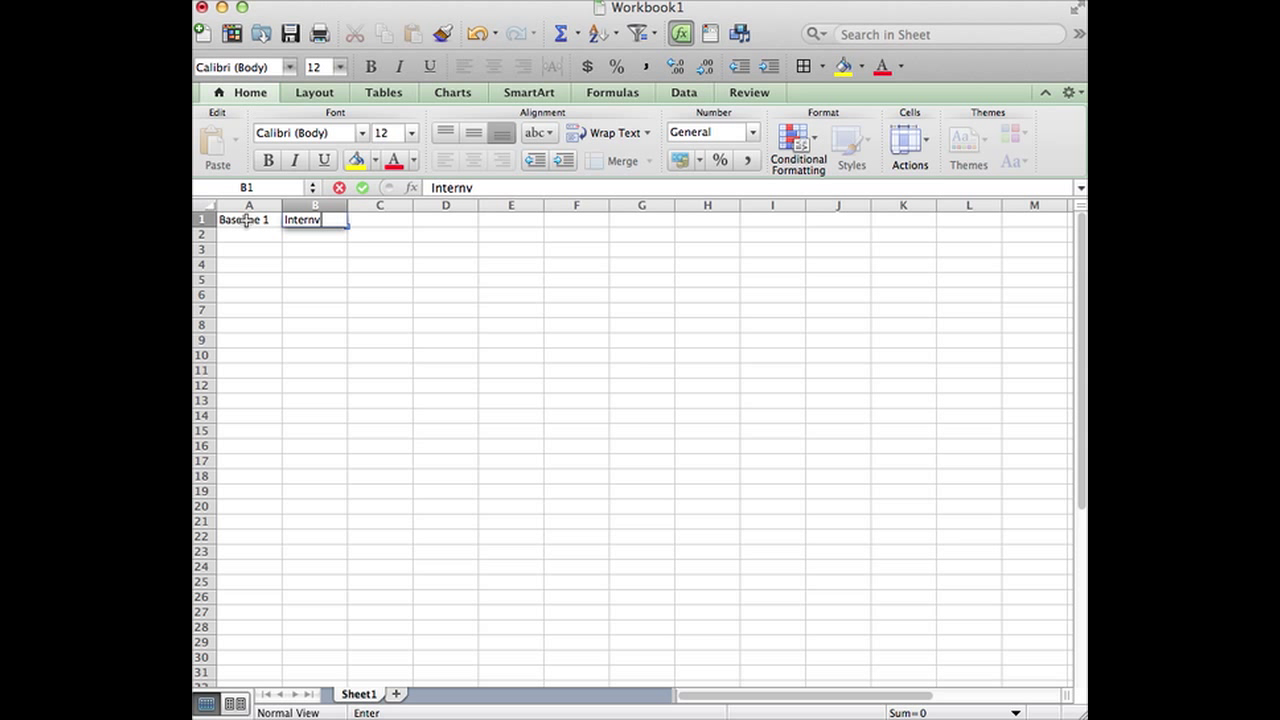
pyautogui.write('ention 1')
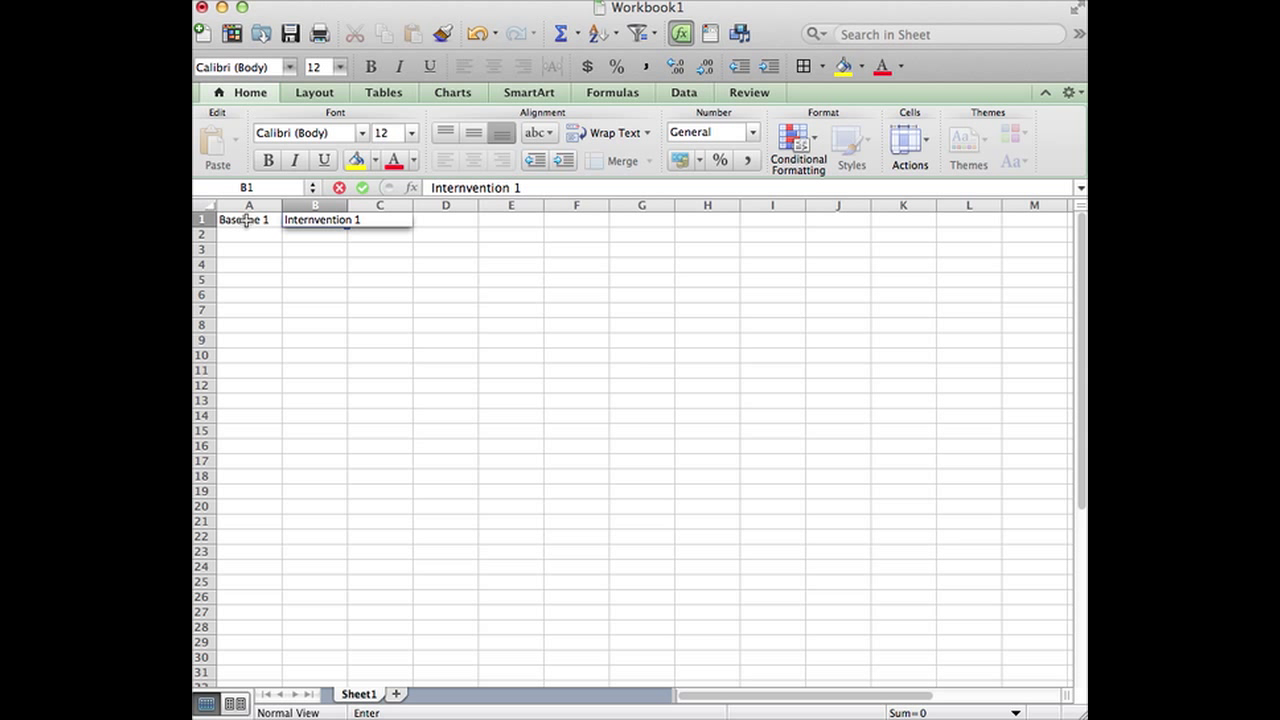
pyautogui.click(362, 264)
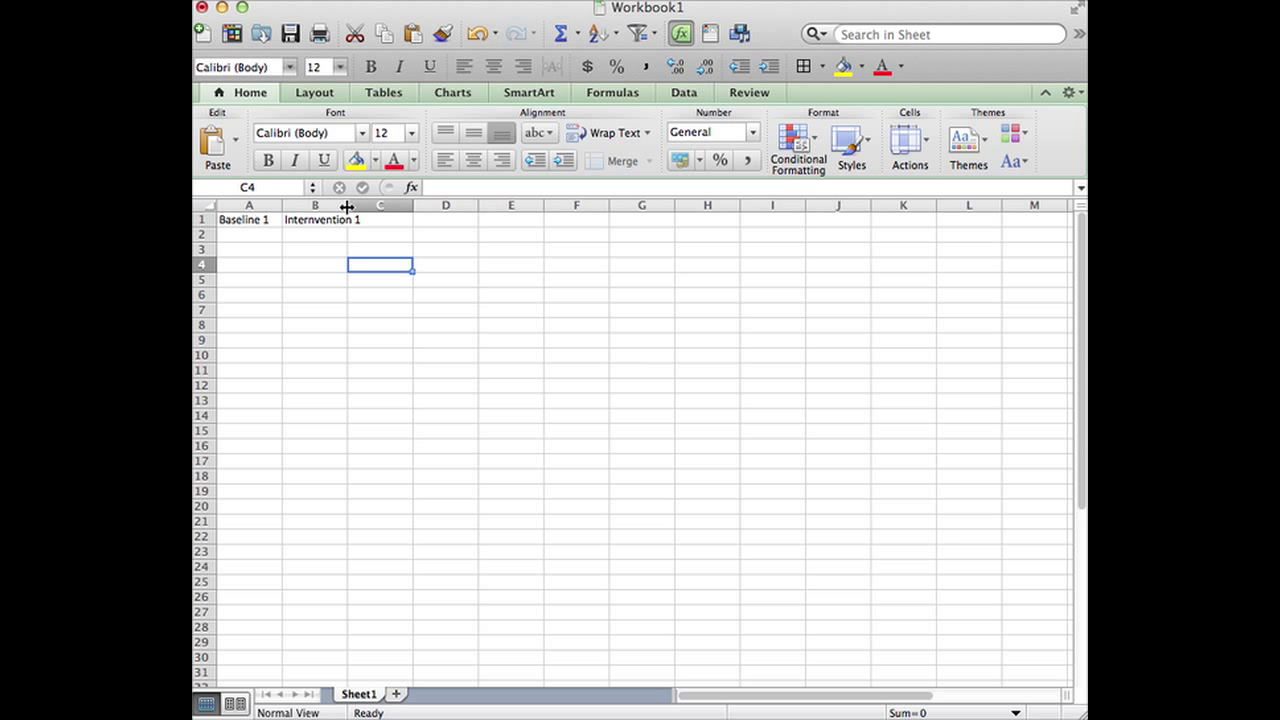
pyautogui.moveTo(347, 206); pyautogui.dragTo(363, 206)
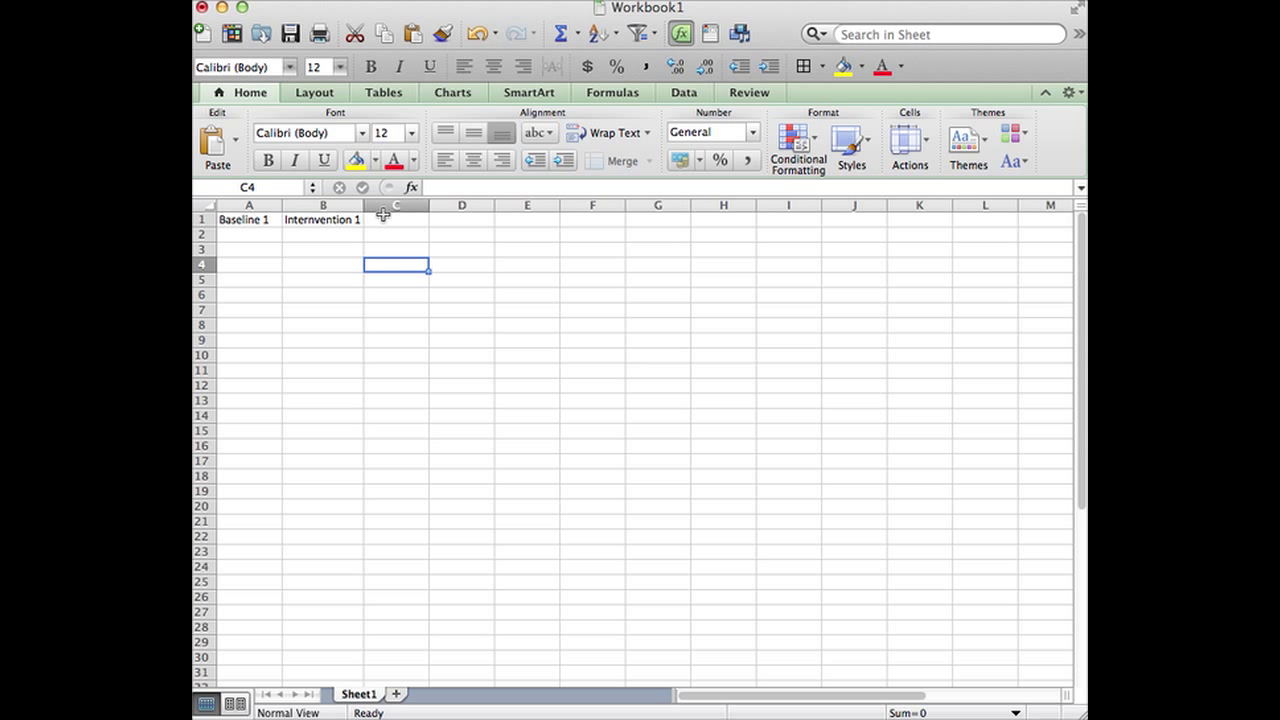
# Enter the headers "Baseline 2" in C1 and "Intervention 2" in D1, and widen column D to fit its header.
pyautogui.click(383, 216)
pyautogui.write('Baseline 1')
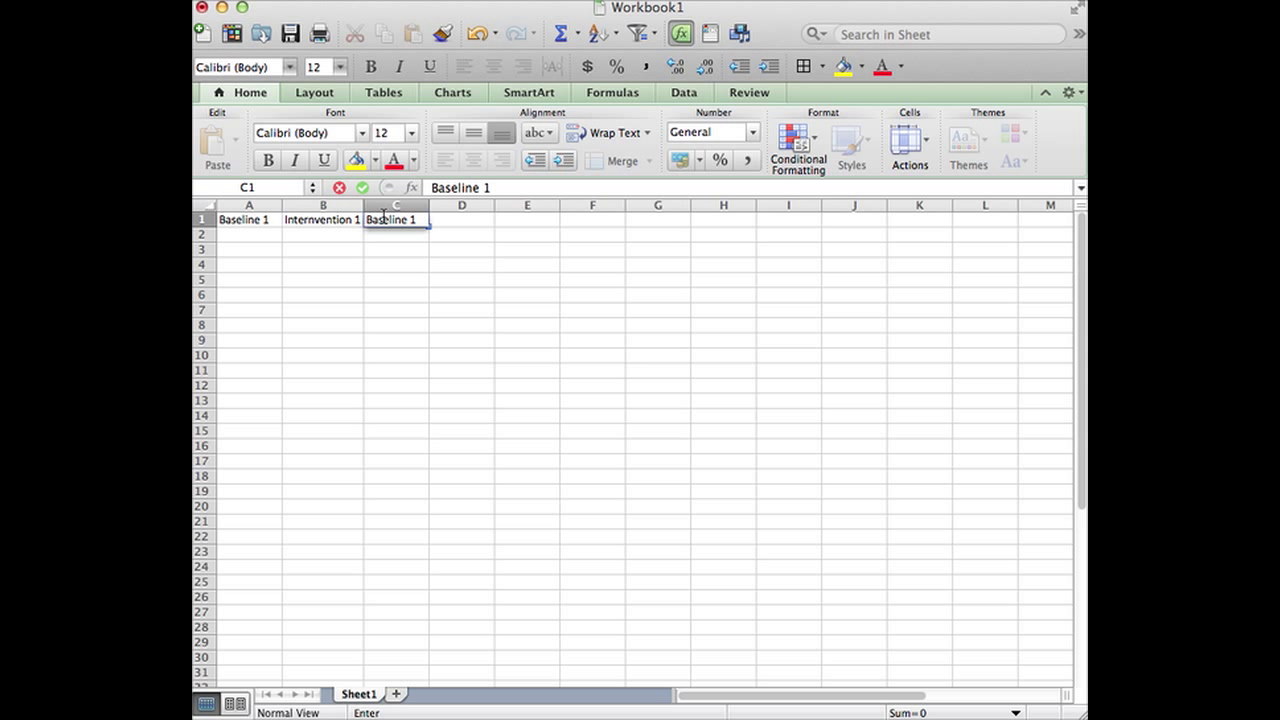
pyautogui.press('BackSpace')
pyautogui.write('2')
pyautogui.press('Tab')
pyautogui.write('In')
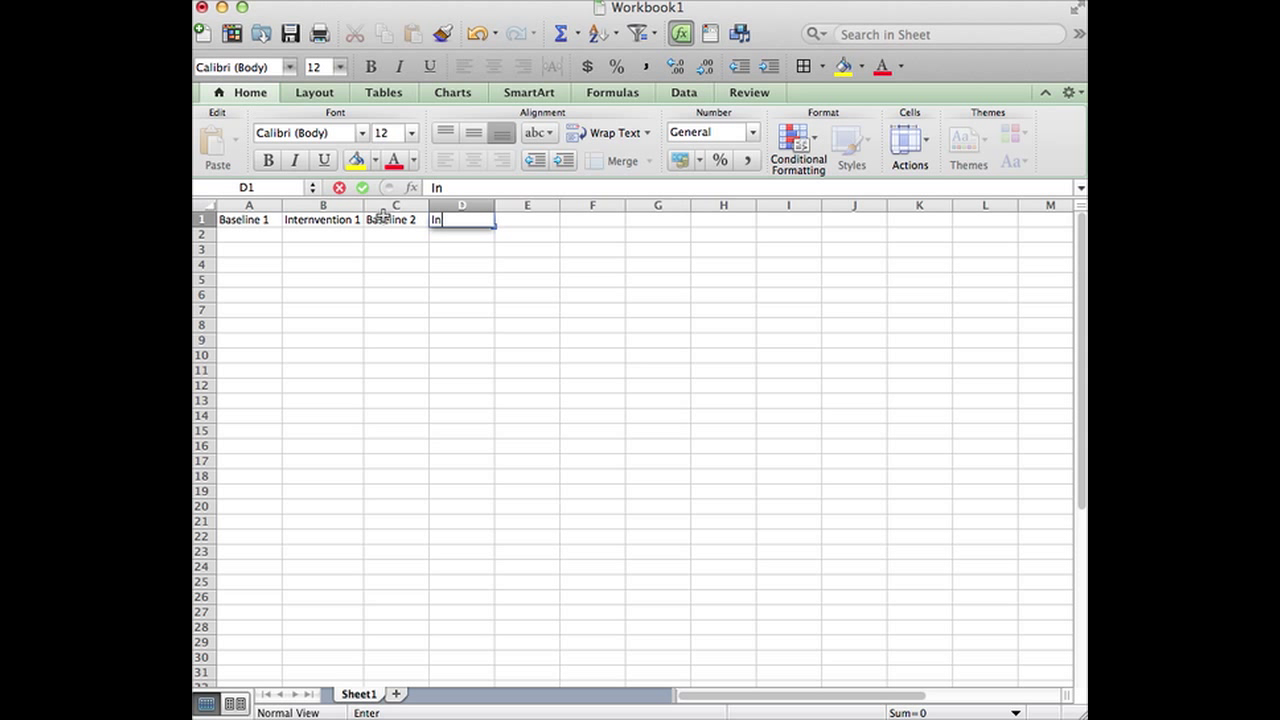
pyautogui.write('terventio')
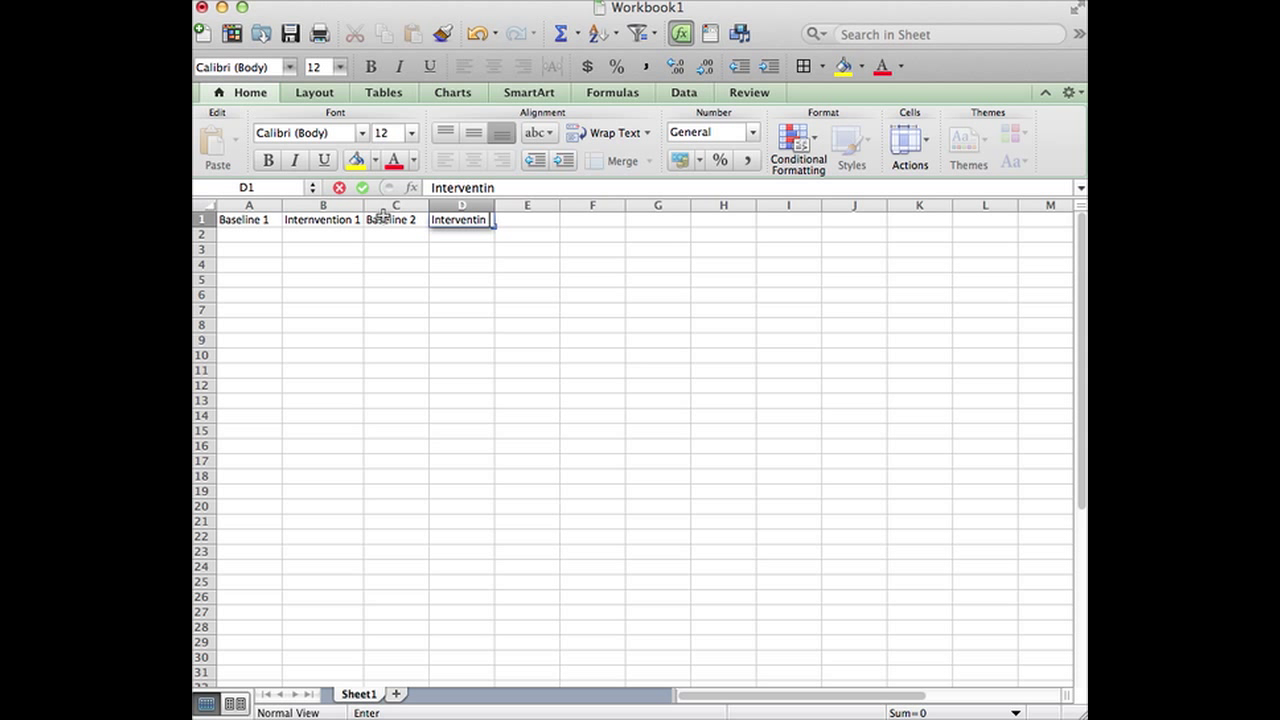
pyautogui.press('BackSpace')
pyautogui.write('on 2')
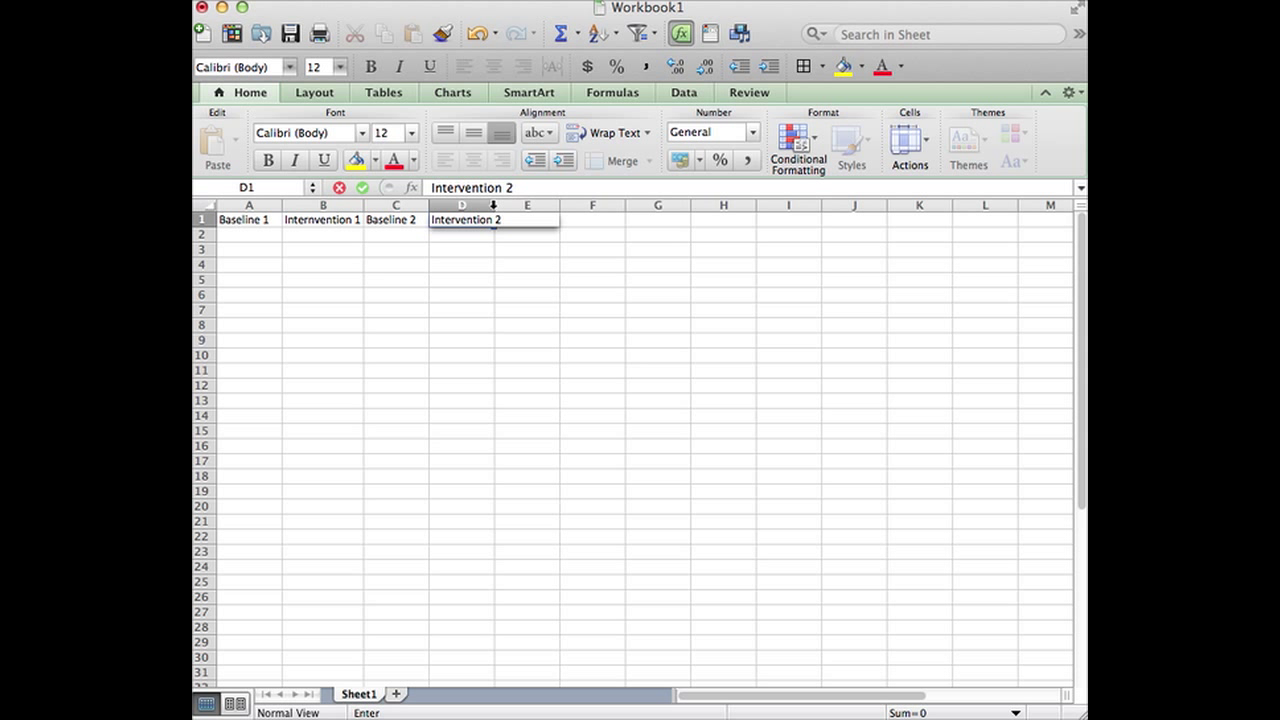
pyautogui.click(500, 249)
pyautogui.moveTo(494, 203); pyautogui.dragTo(505, 203)
# Fill A2 through D2 with the values 40, 70, 20 and 90 under their headers.
pyautogui.click(263, 235)
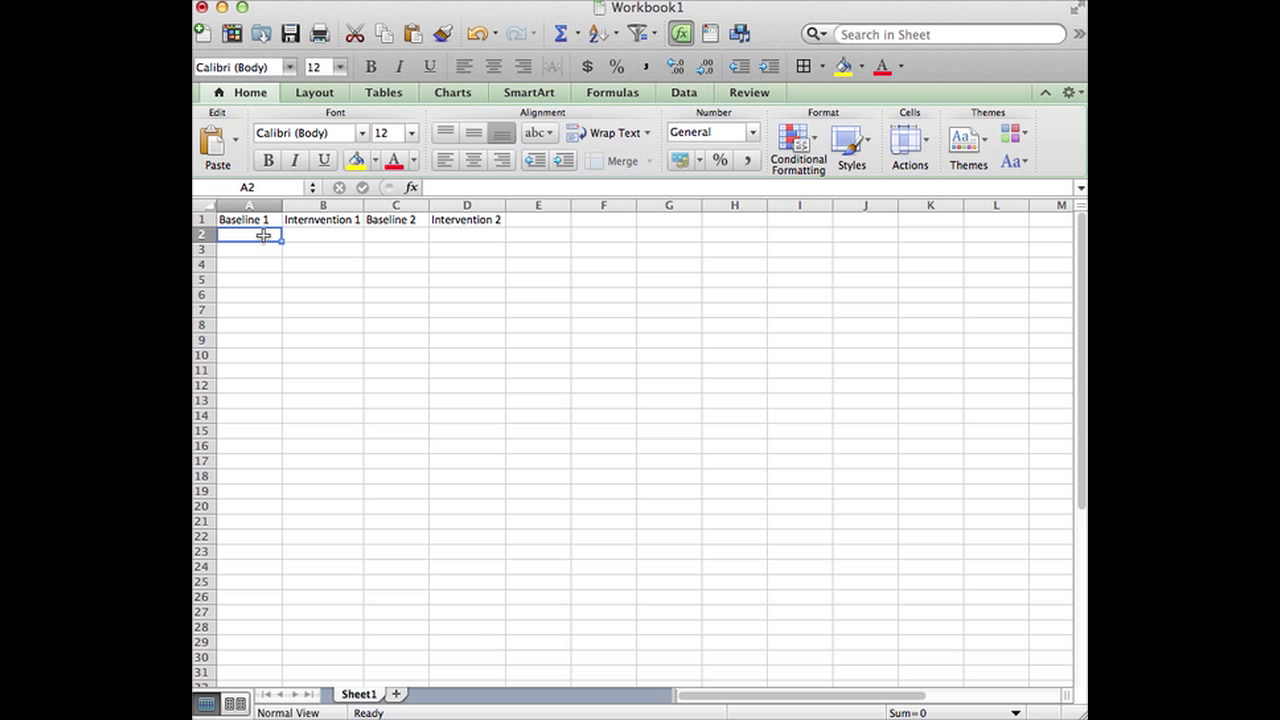
pyautogui.write('40')
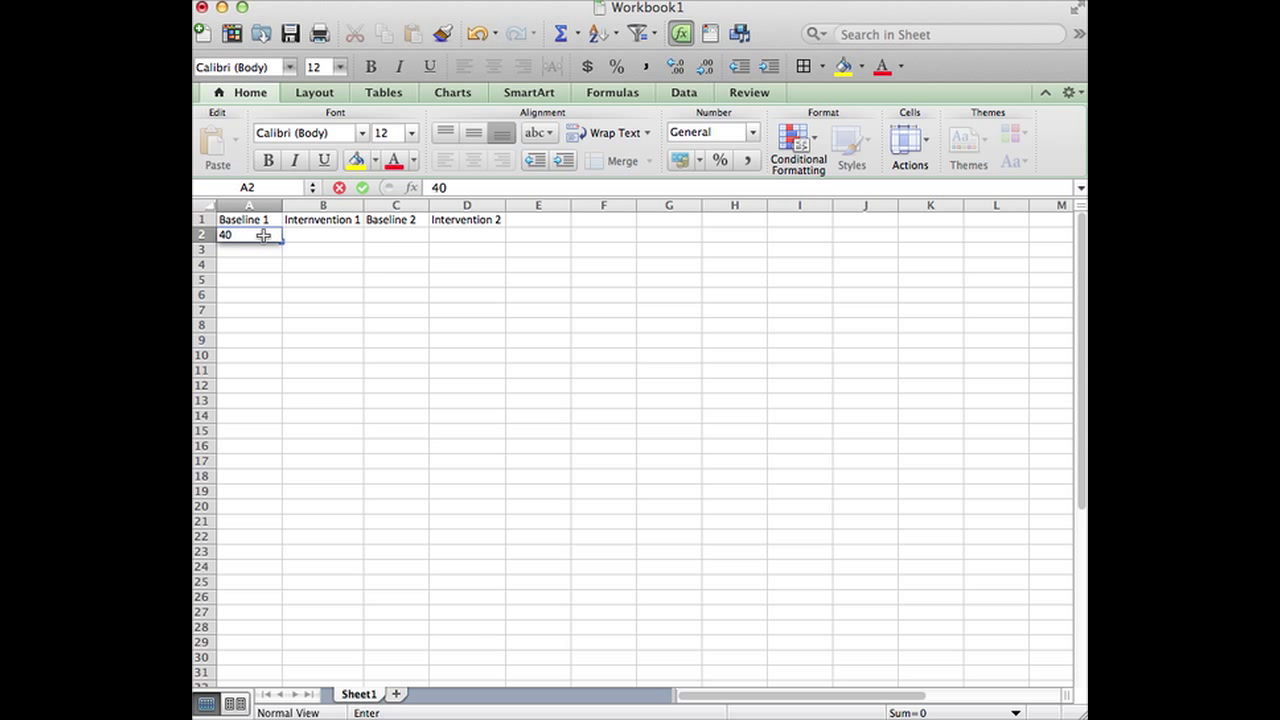
pyautogui.press('Tab')
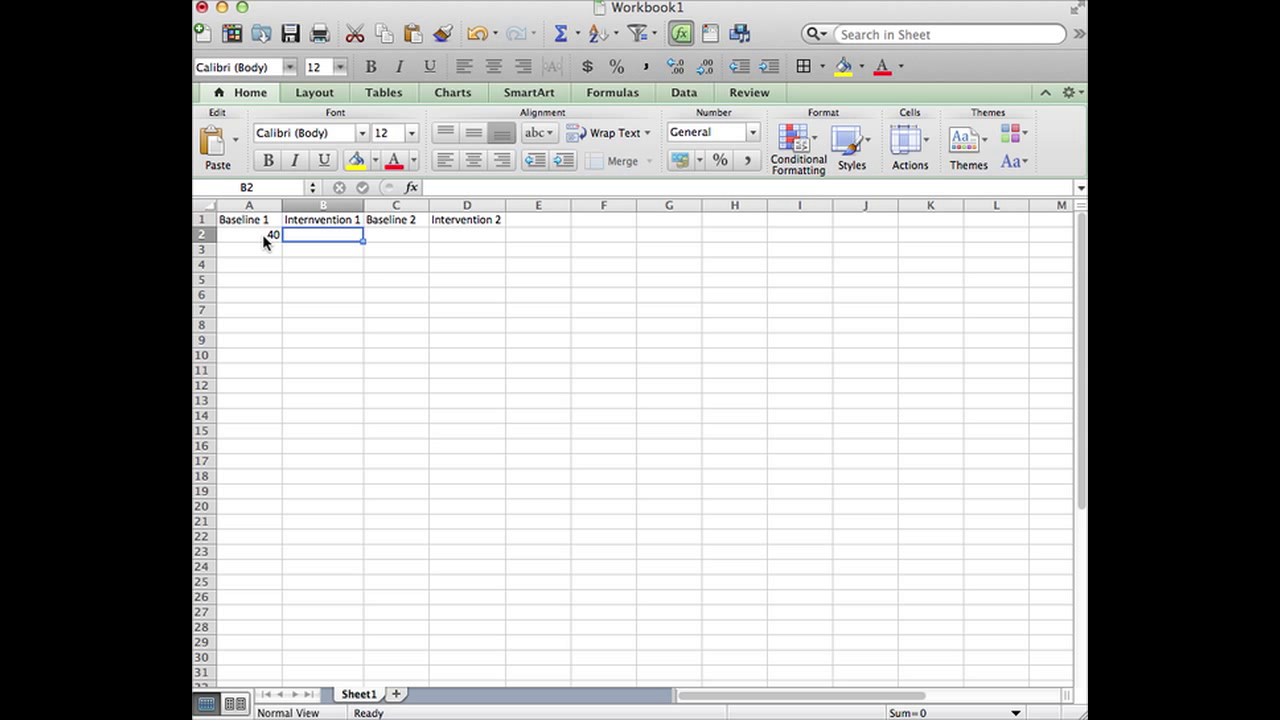
pyautogui.write('70')
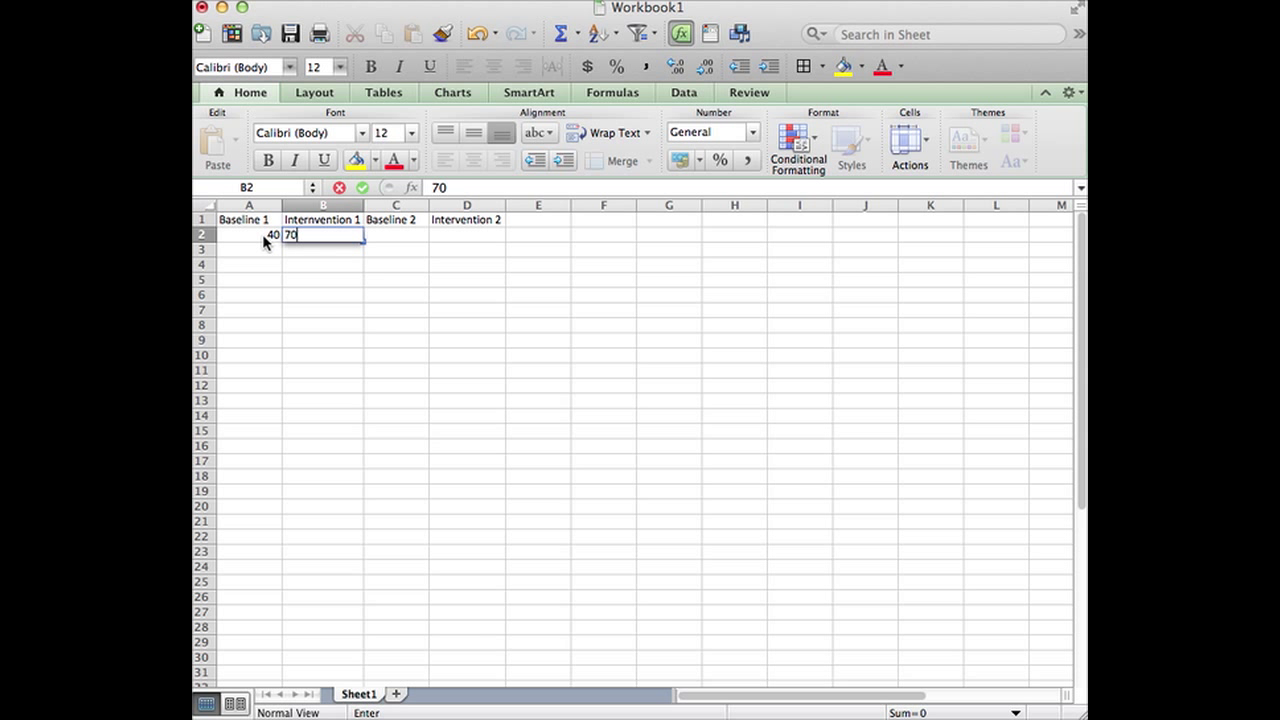
pyautogui.press('Tab')
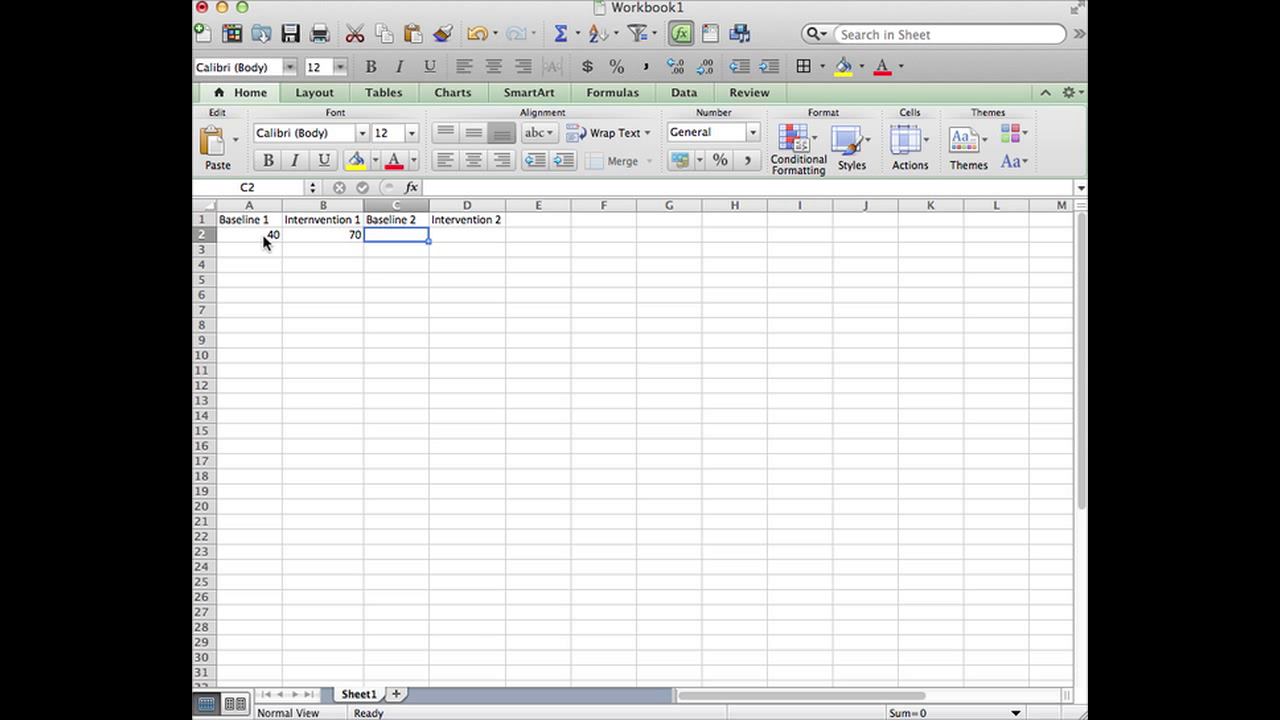
pyautogui.write('20')
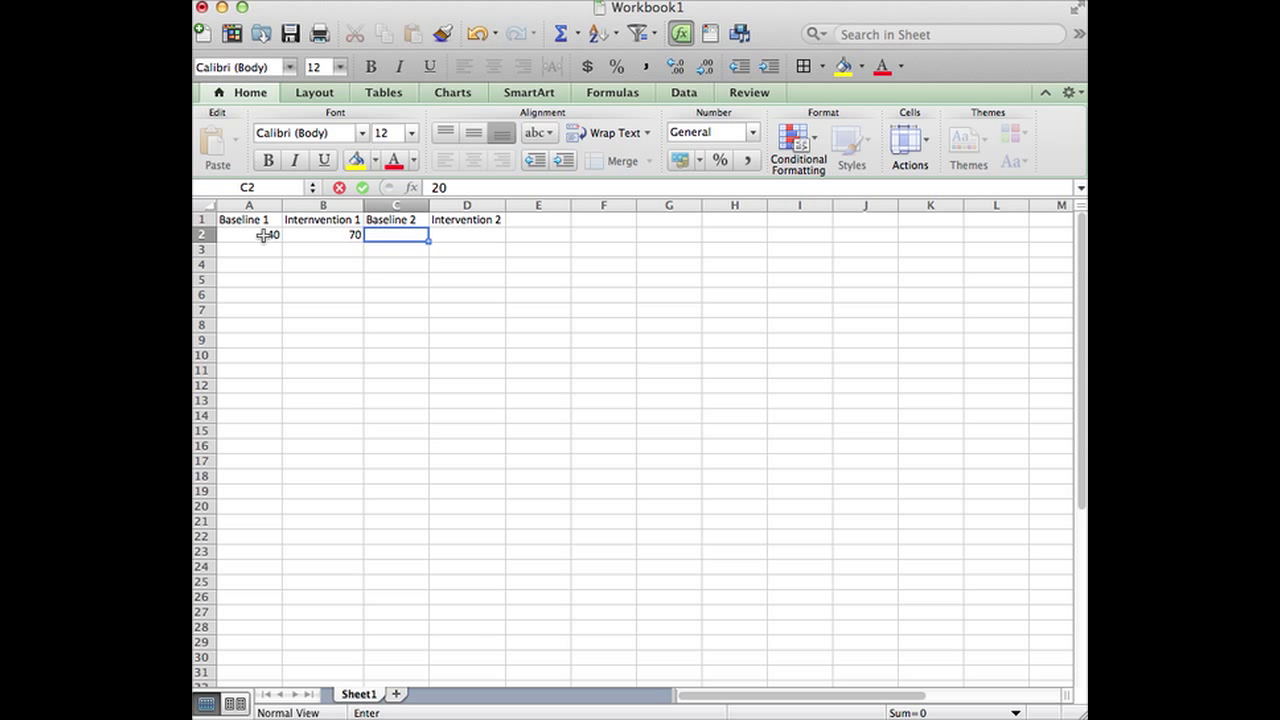
pyautogui.press('Tab')
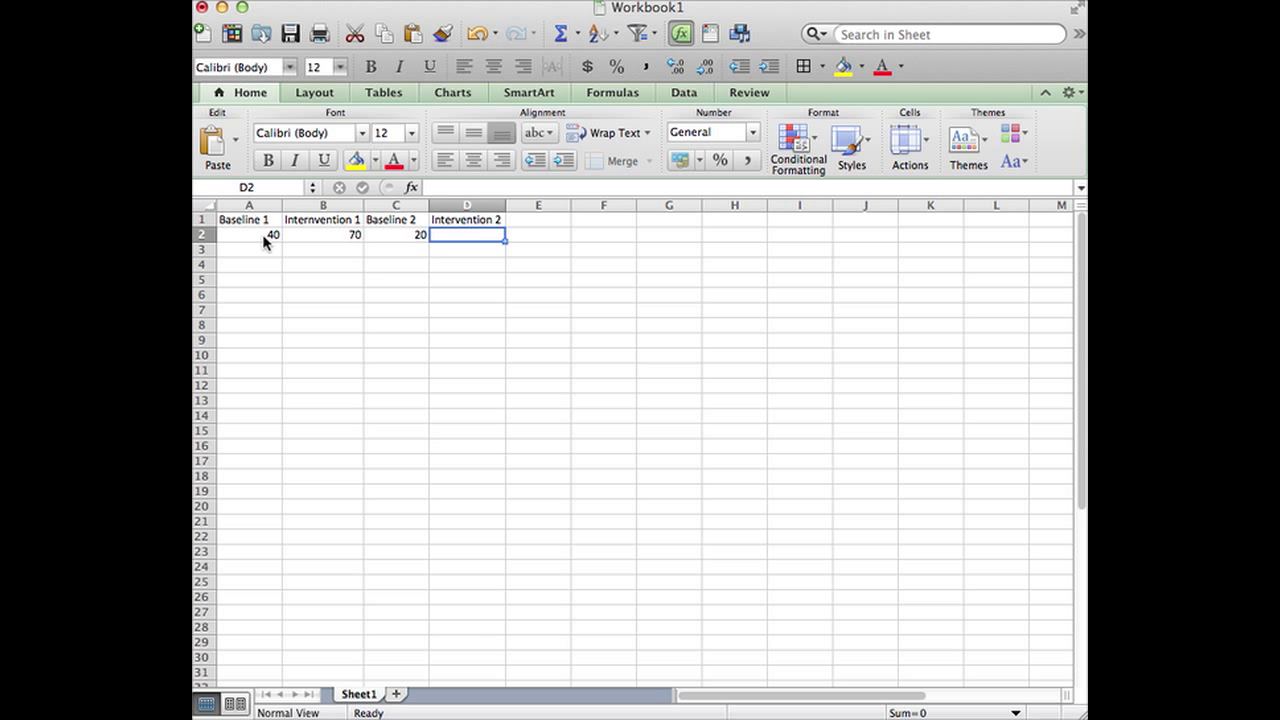
pyautogui.write('90')
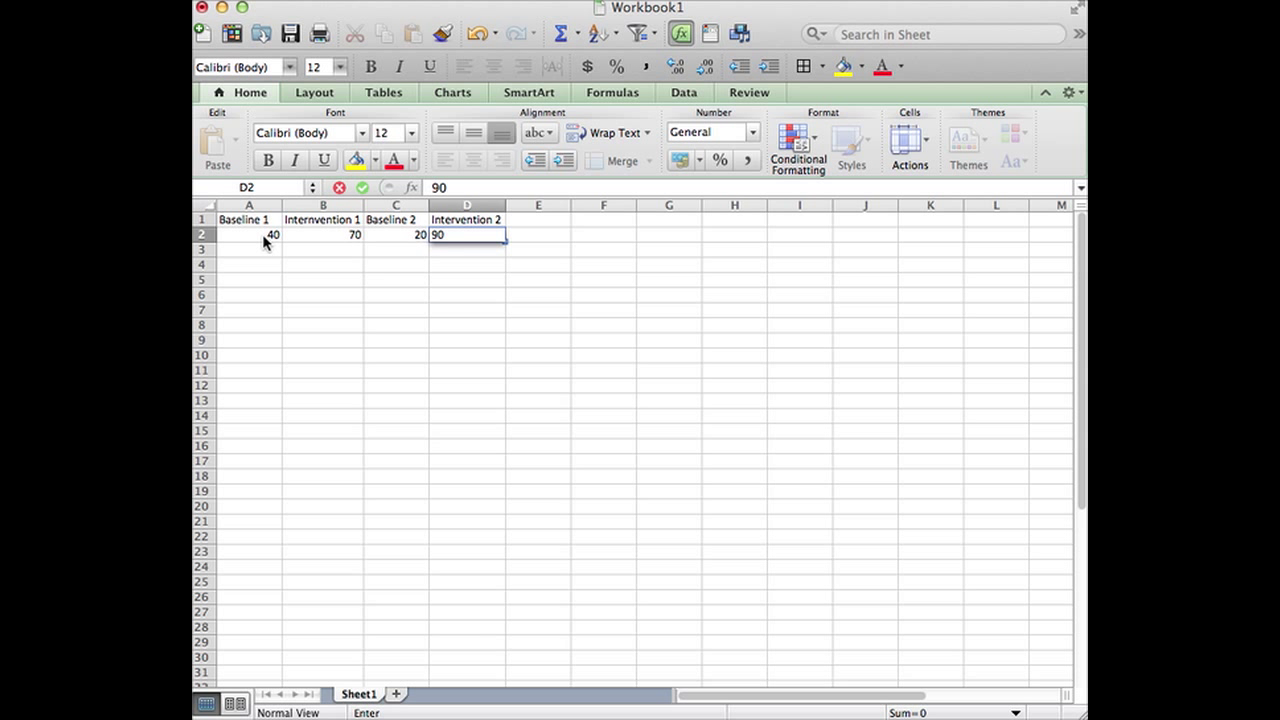
pyautogui.click(310, 280)
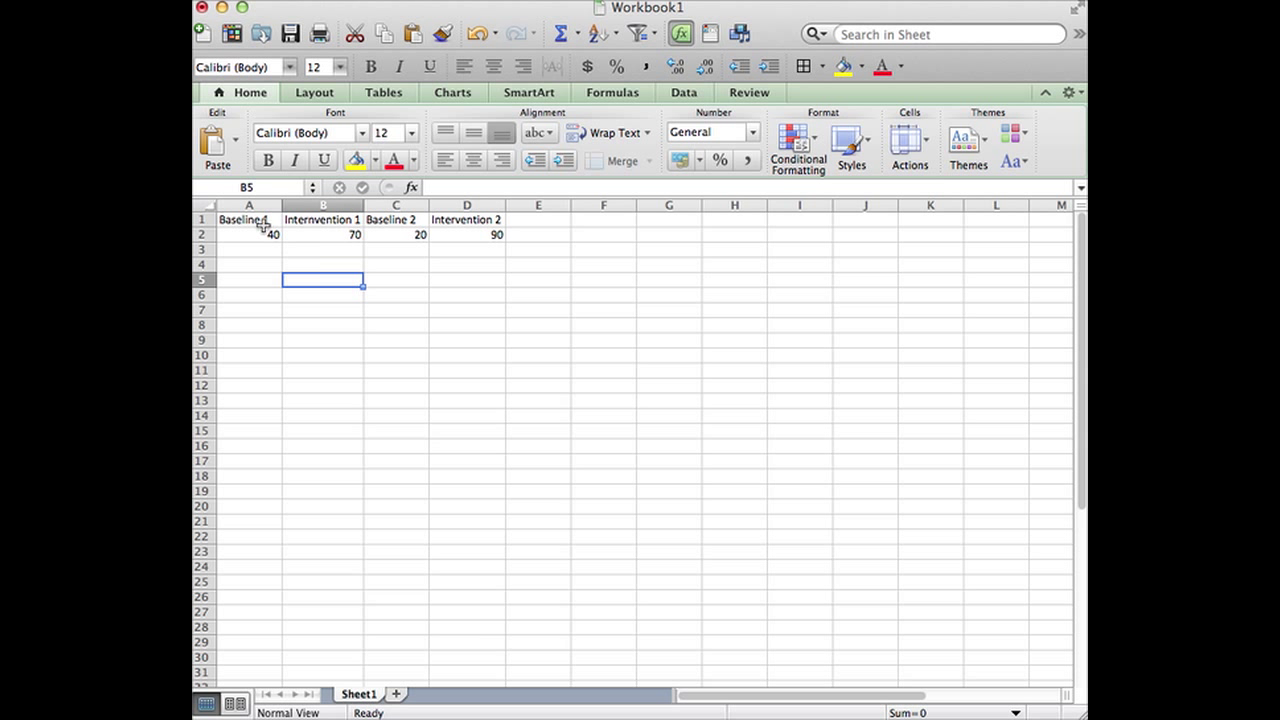
# Insert a Clustered Column chart from the data in A1:D2 and delete its legend.
pyautogui.moveTo(266, 220); pyautogui.dragTo(445, 232)
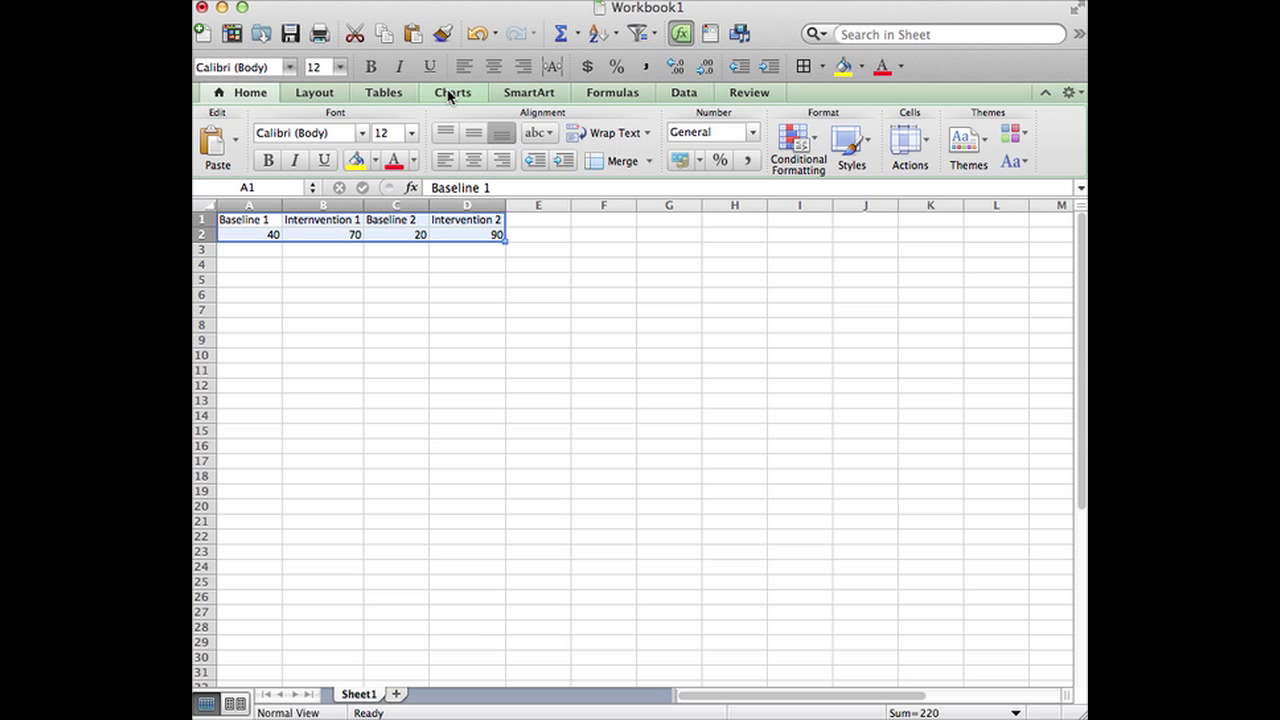
pyautogui.click(450, 93)
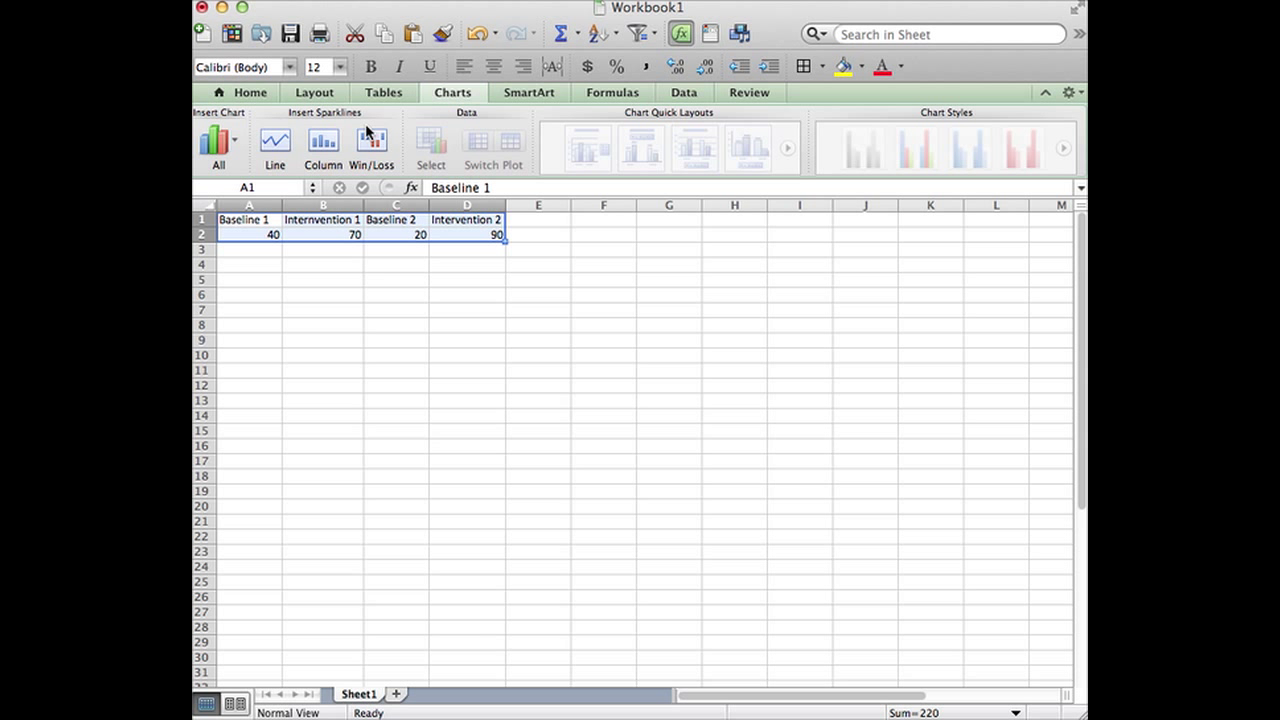
pyautogui.click(236, 146)
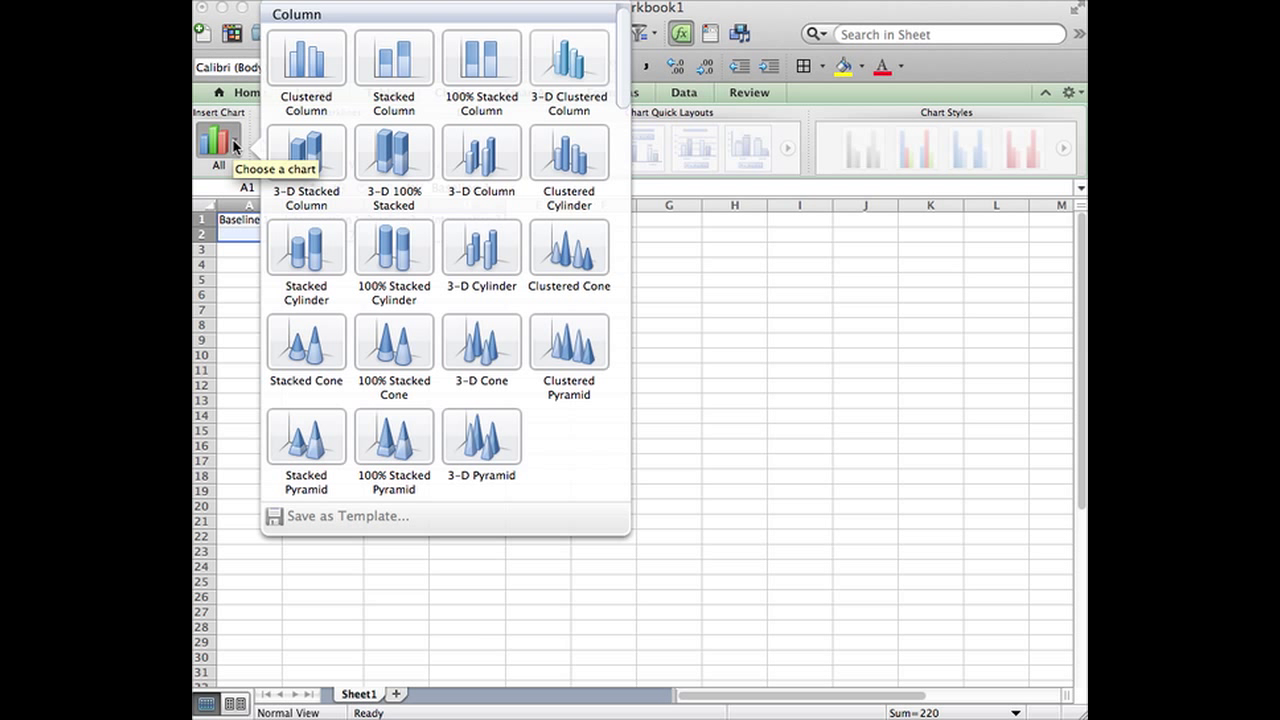
pyautogui.click(318, 80)
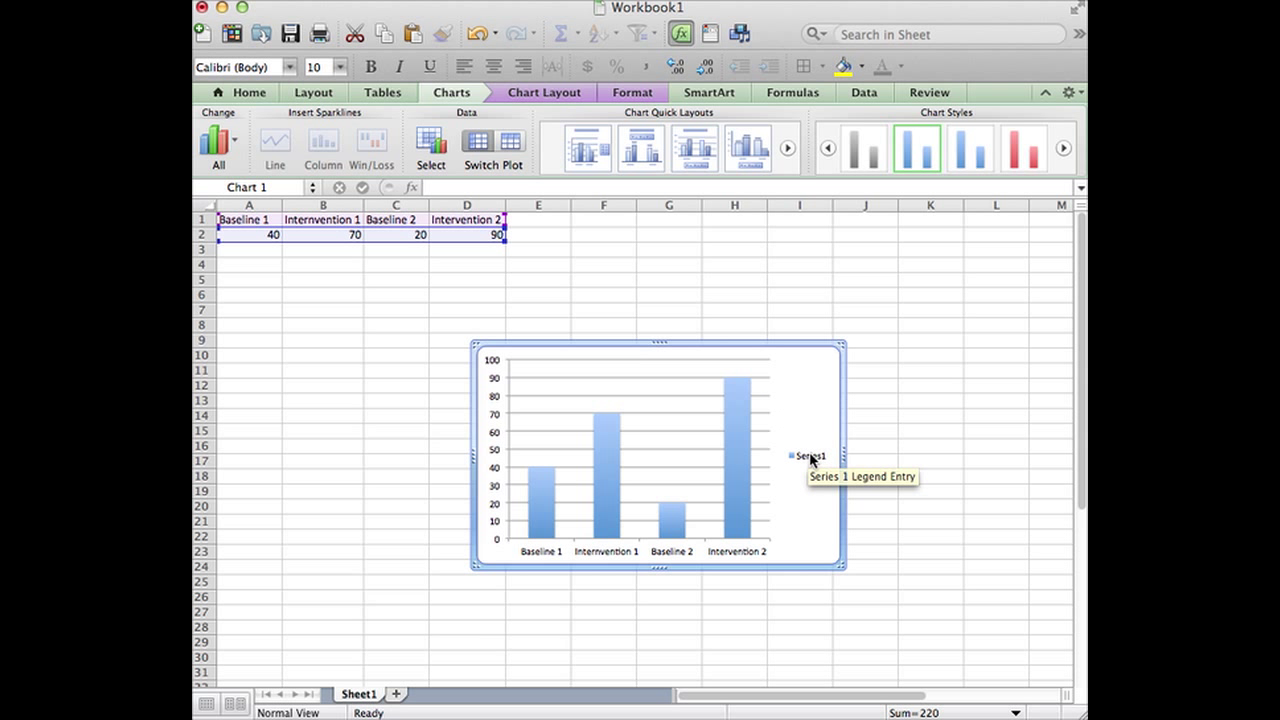
pyautogui.click(812, 458)
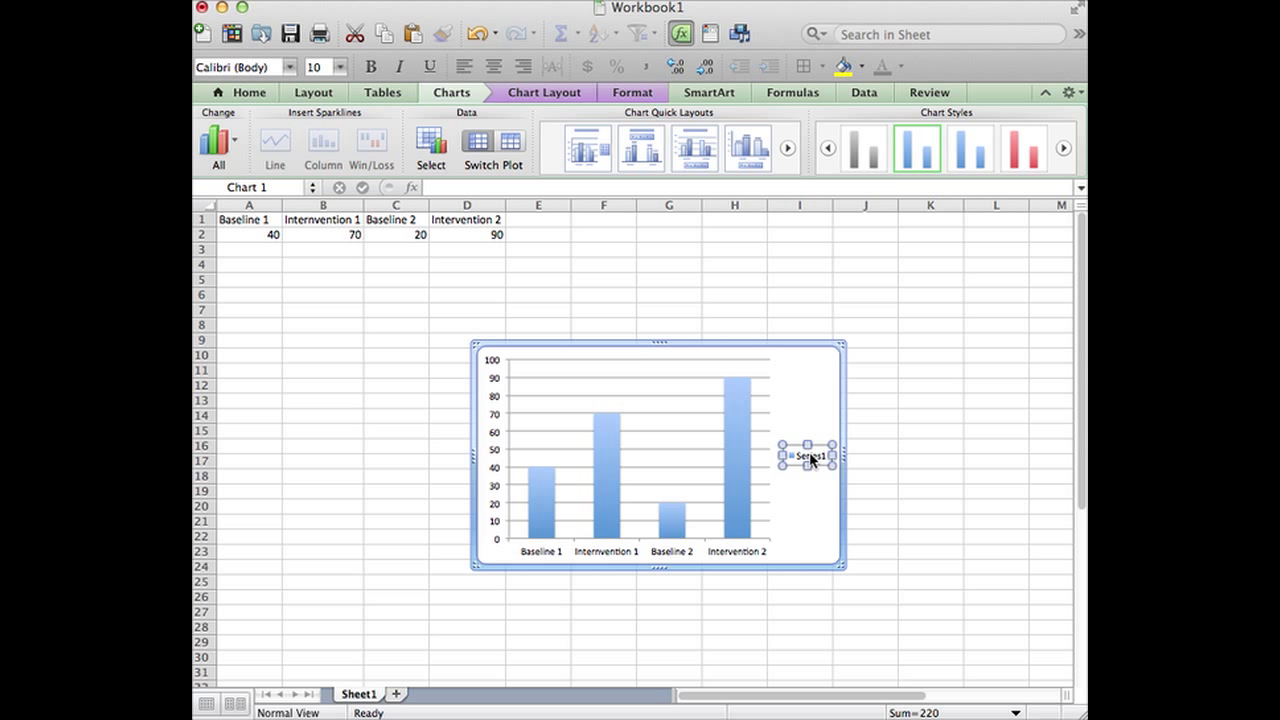
pyautogui.press('Delete')
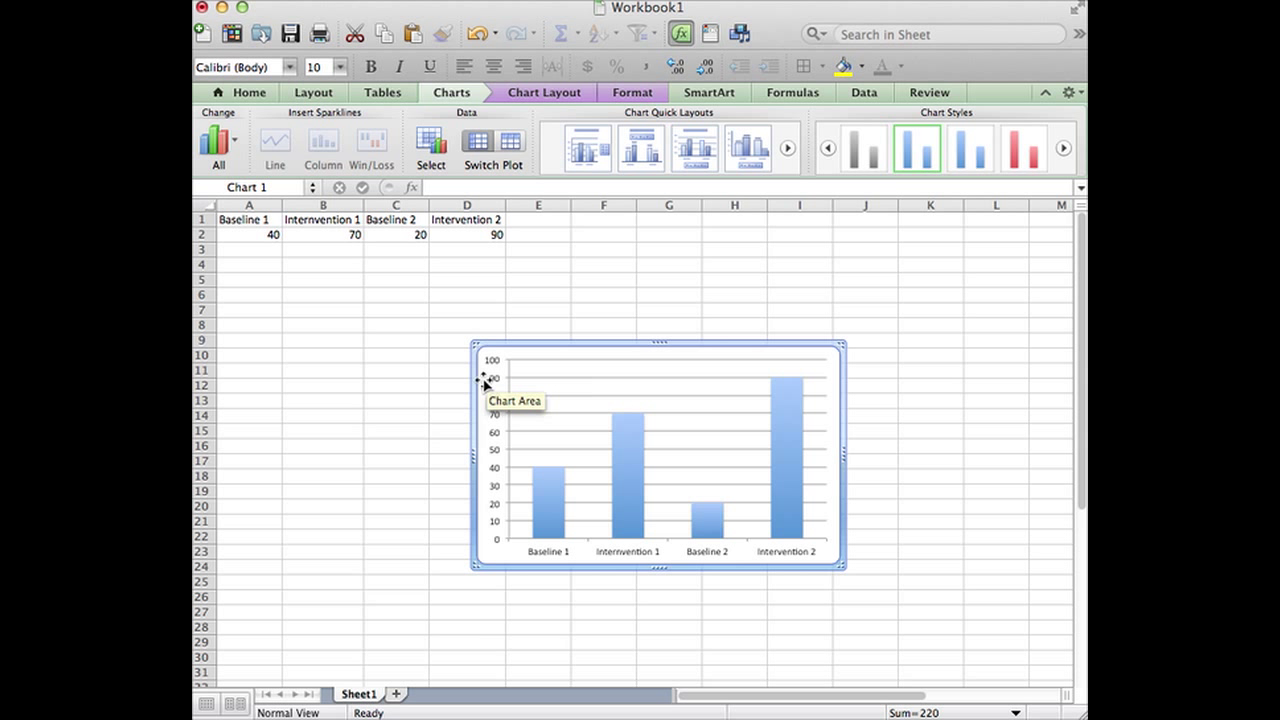
# Add a title above the chart consisting of the student's first name in possessive form followed by "On-task Behavior".
pyautogui.click(535, 93)
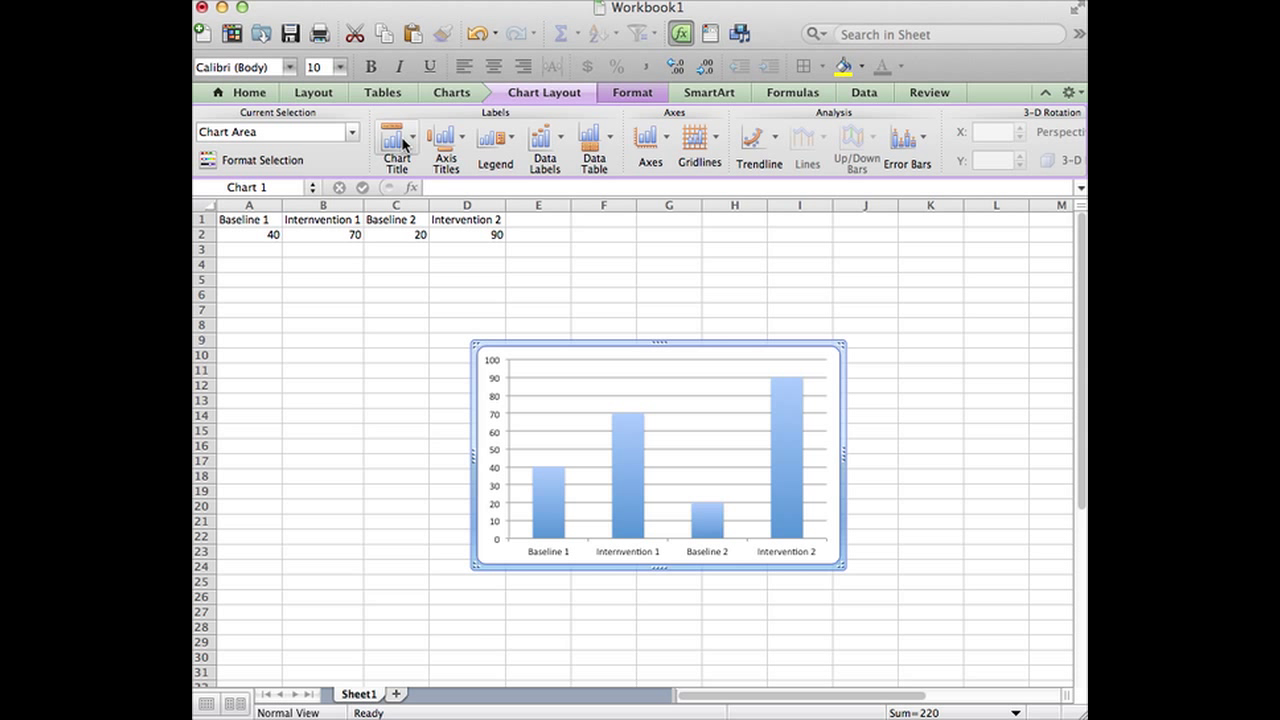
pyautogui.click(405, 144)
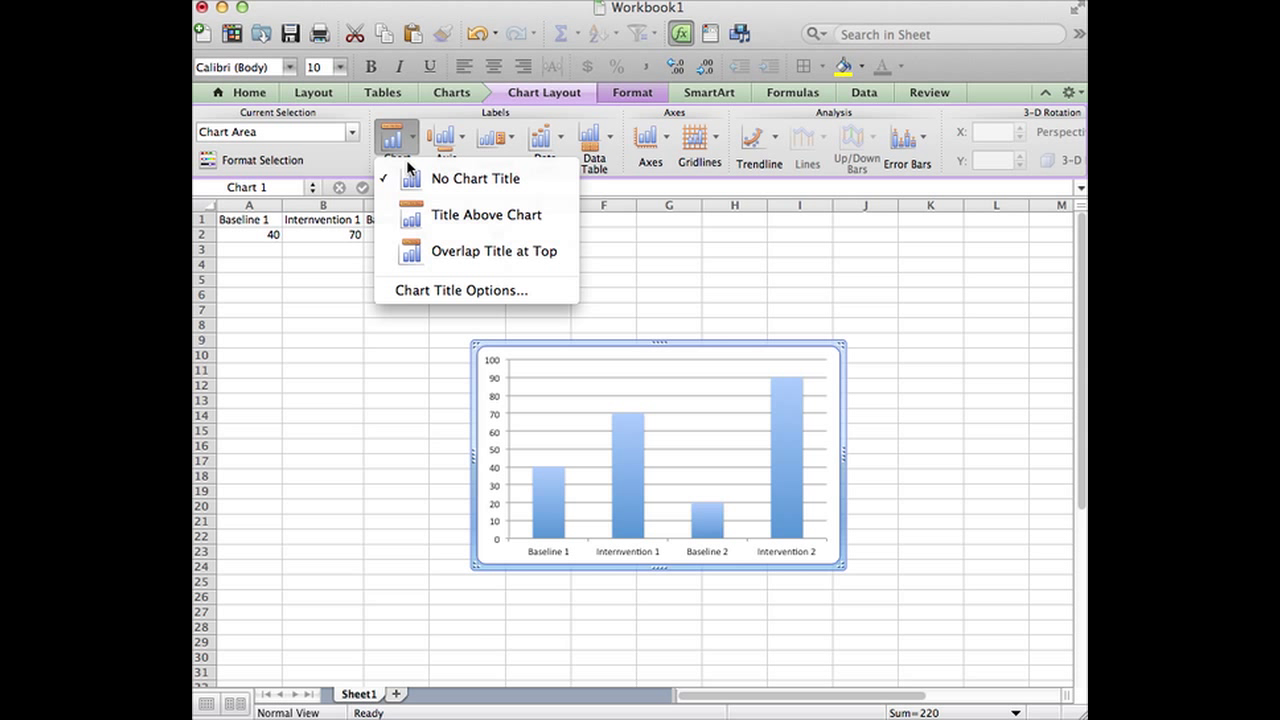
pyautogui.click(426, 211)
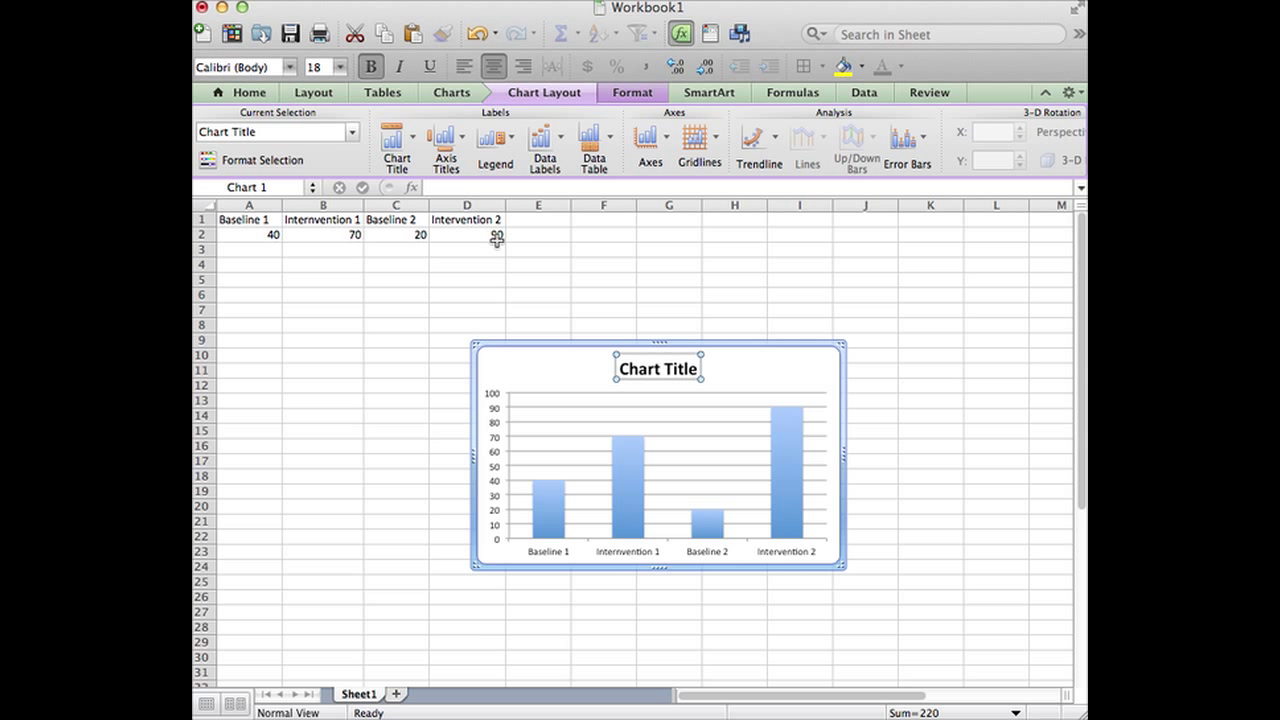
pyautogui.moveTo(664, 368); pyautogui.dragTo(686, 366)
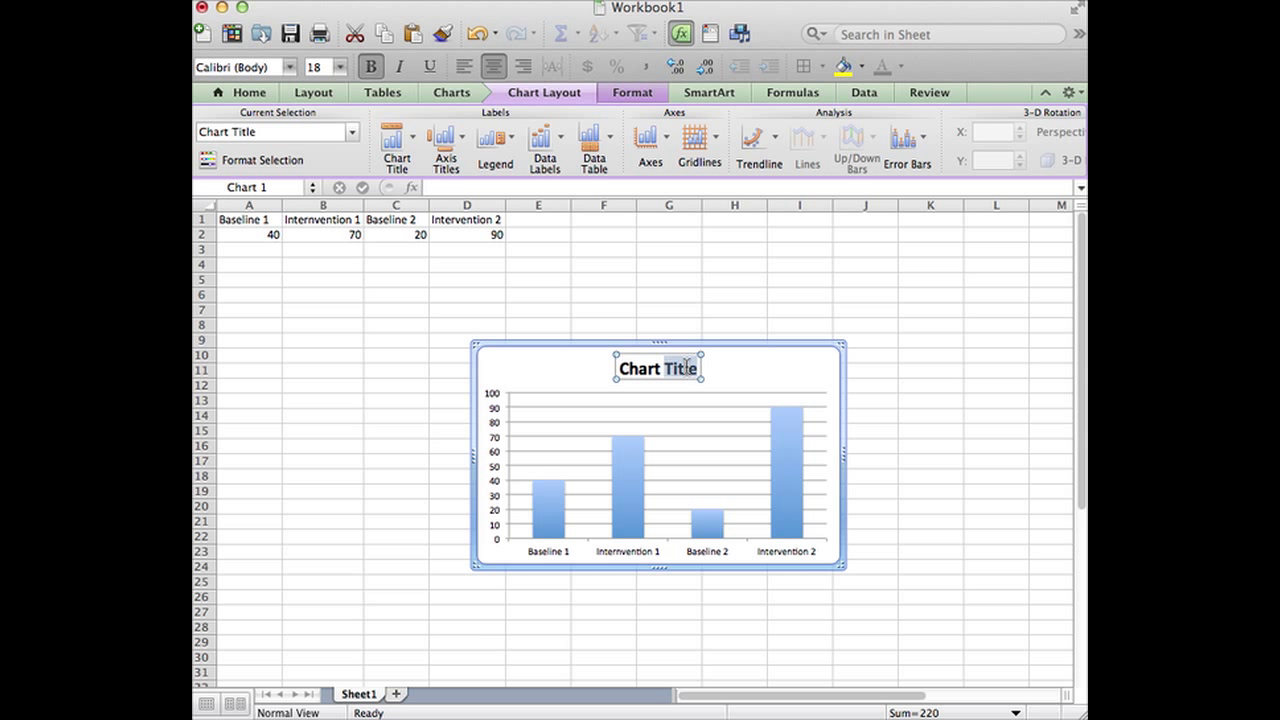
pyautogui.tripleClick(686, 369)
pyautogui.write('S')
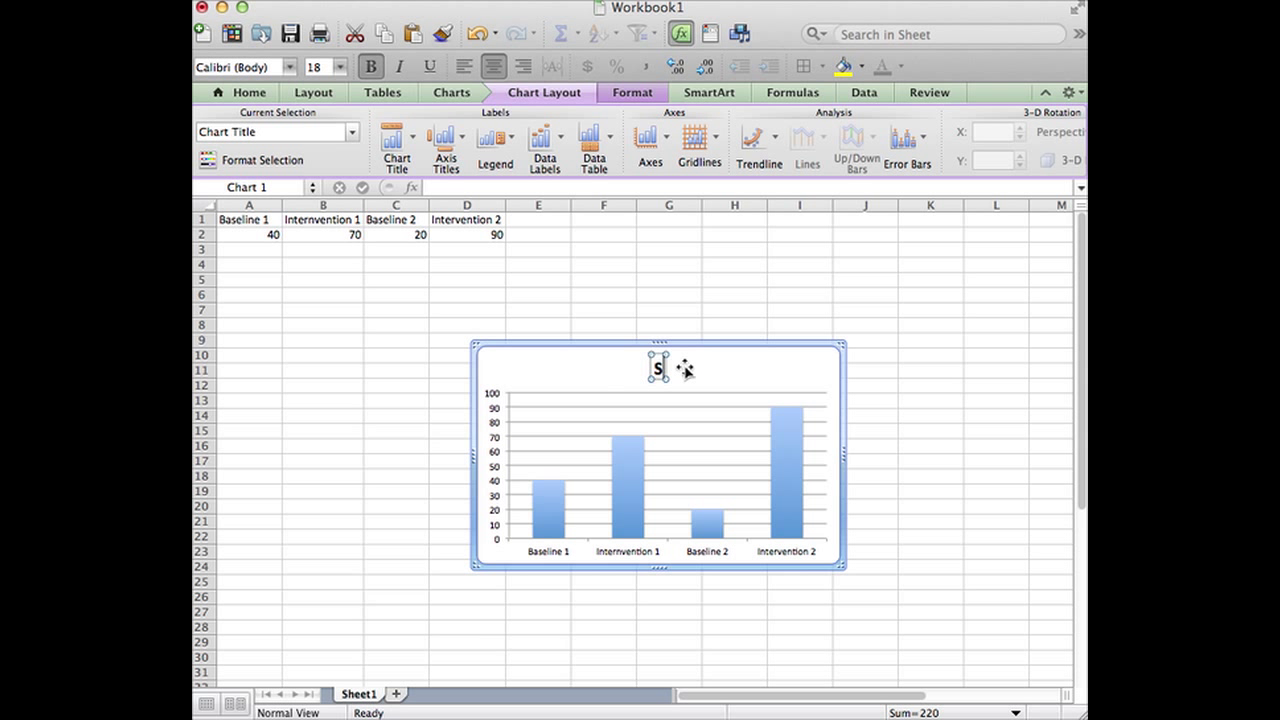
pyautogui.write("ally's O")
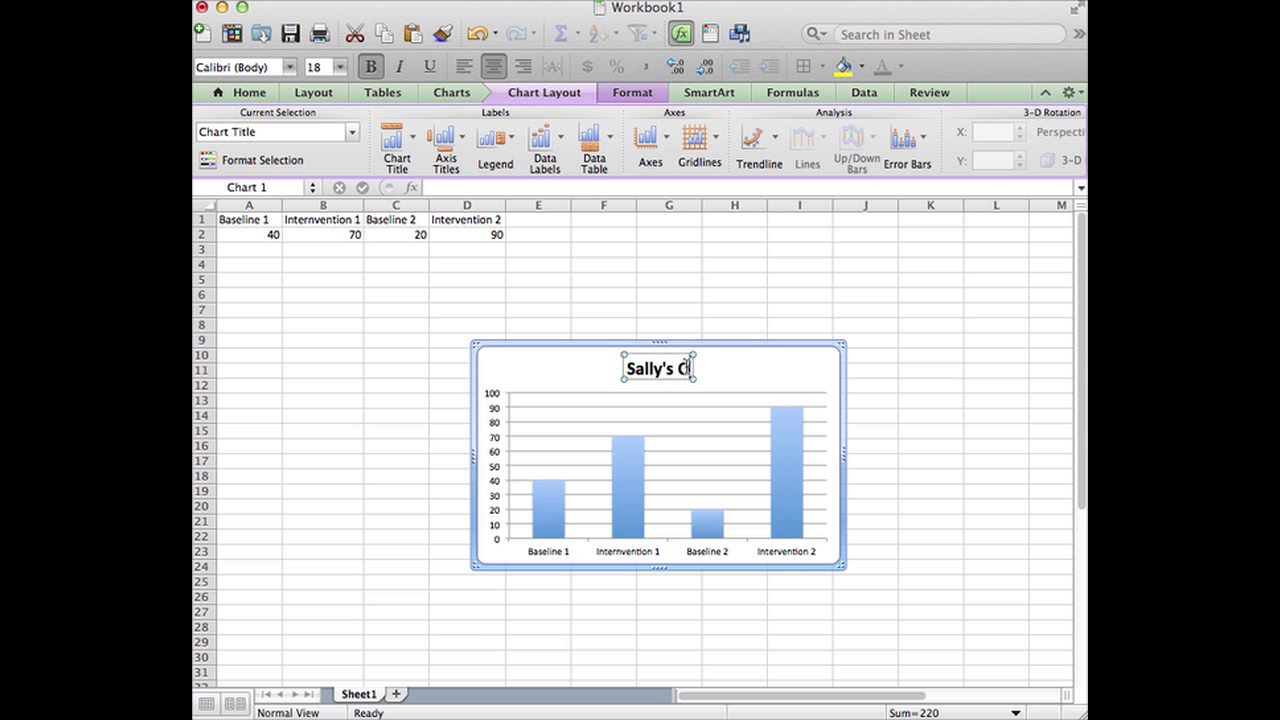
pyautogui.write('n-task Behavior')
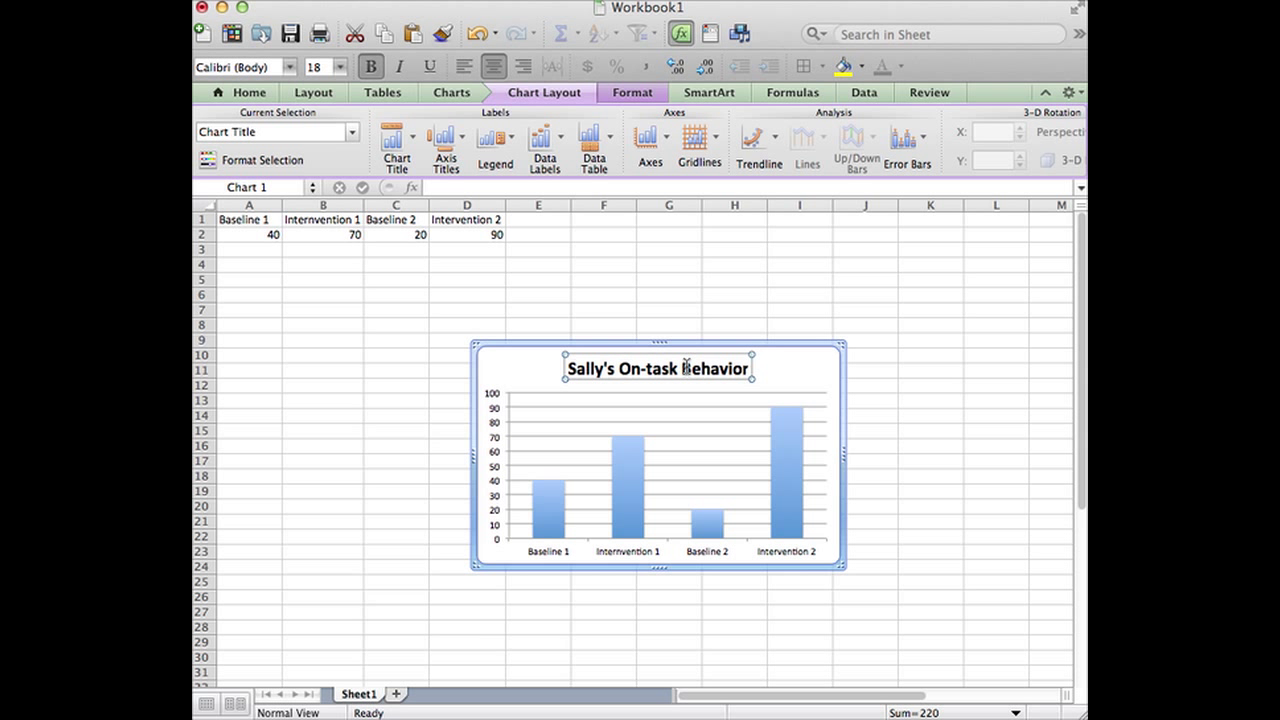
# Add a rotated vertical axis title to the chart reading "% of Observed Intervals".
pyautogui.click(446, 158)
pyautogui.moveTo(467, 188)
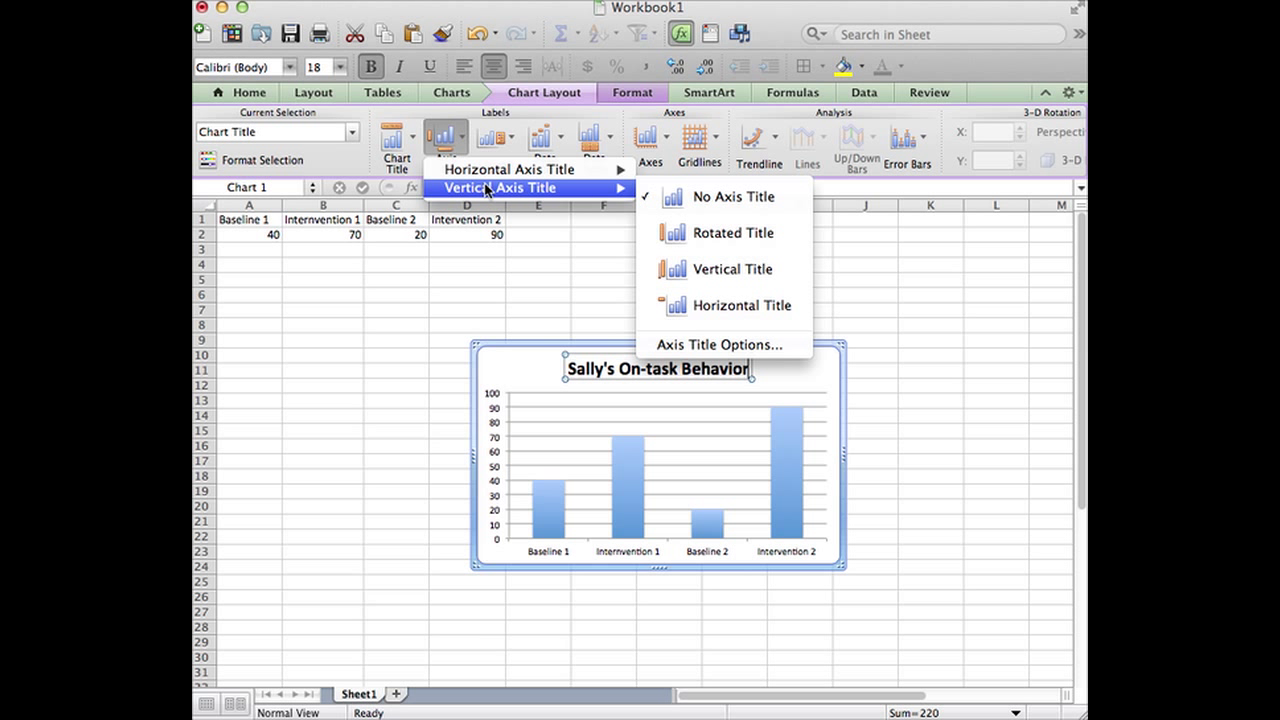
pyautogui.click(690, 233)
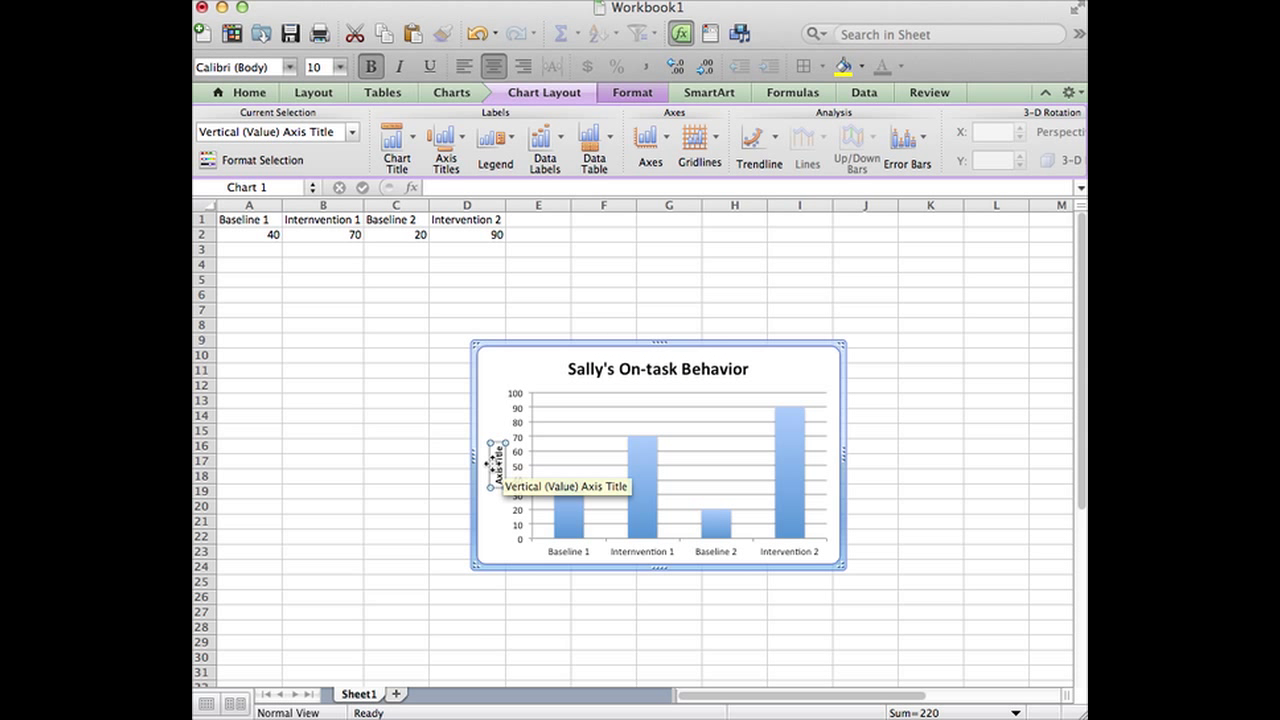
pyautogui.click(489, 462)
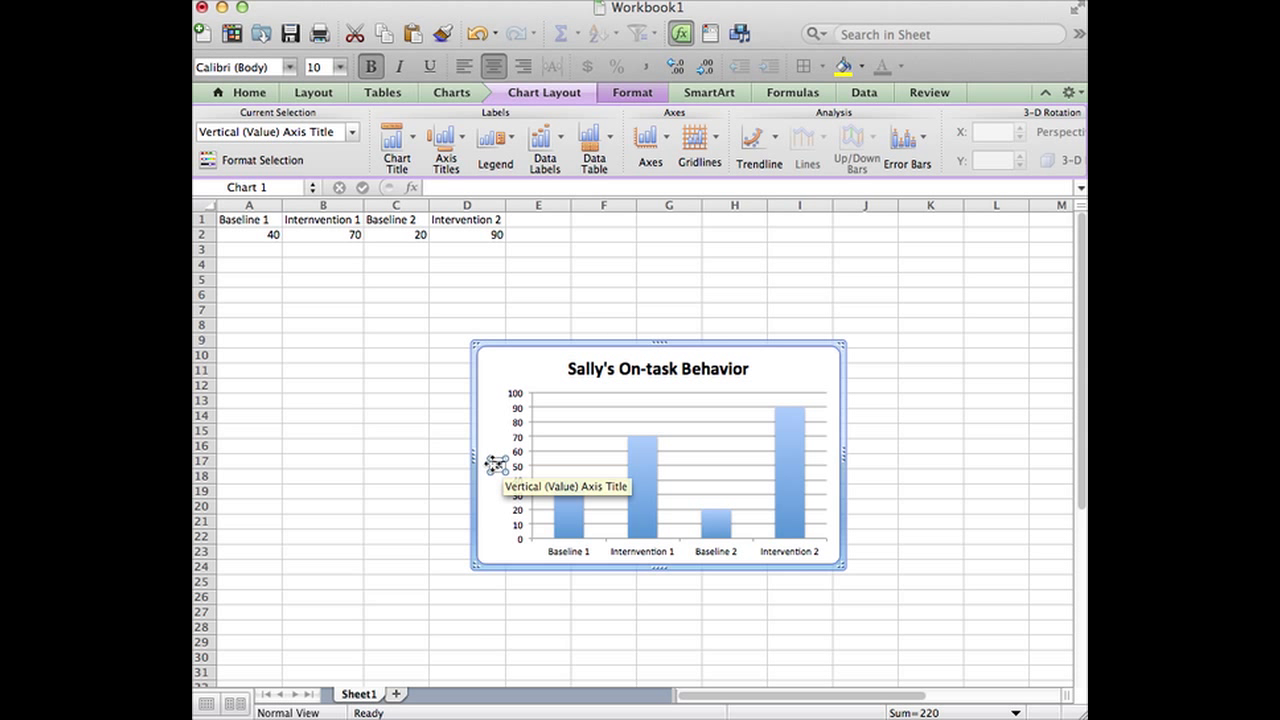
pyautogui.write('% of observed I')
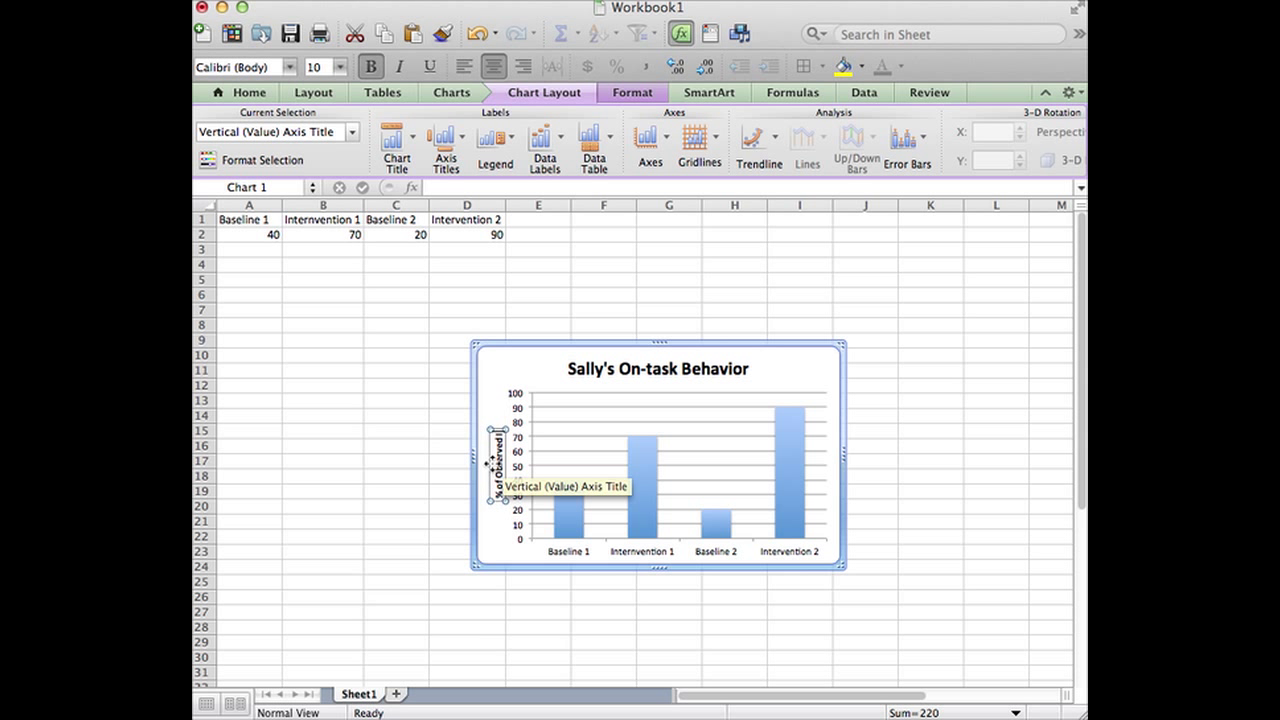
pyautogui.write('ntervals')
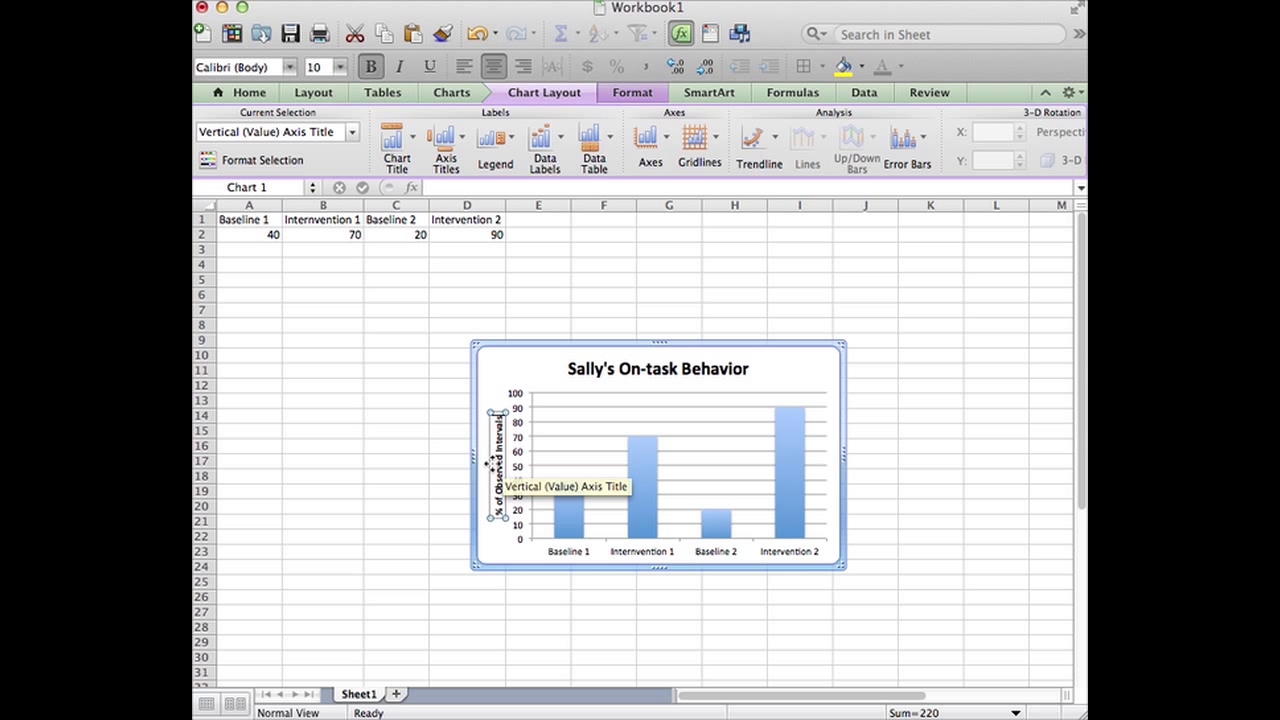
pyautogui.click(542, 331)
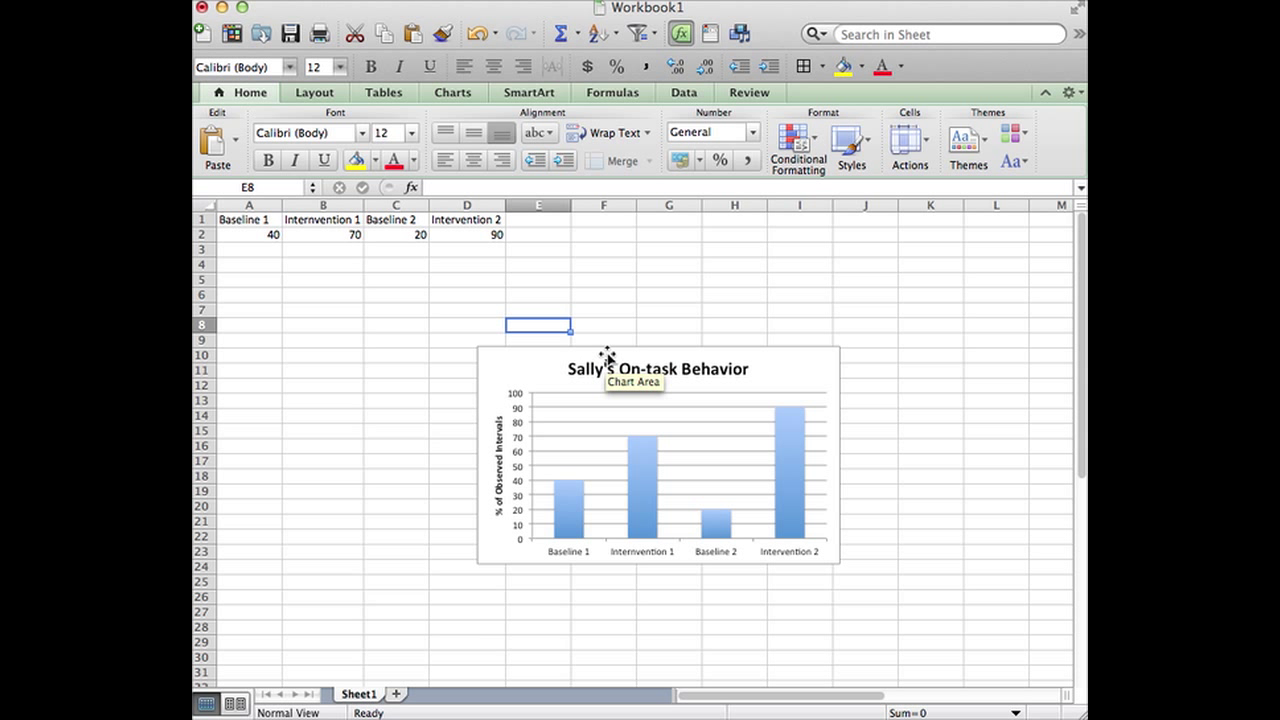
# Copy the whole finished column chart to the clipboard.
pyautogui.click(607, 350)
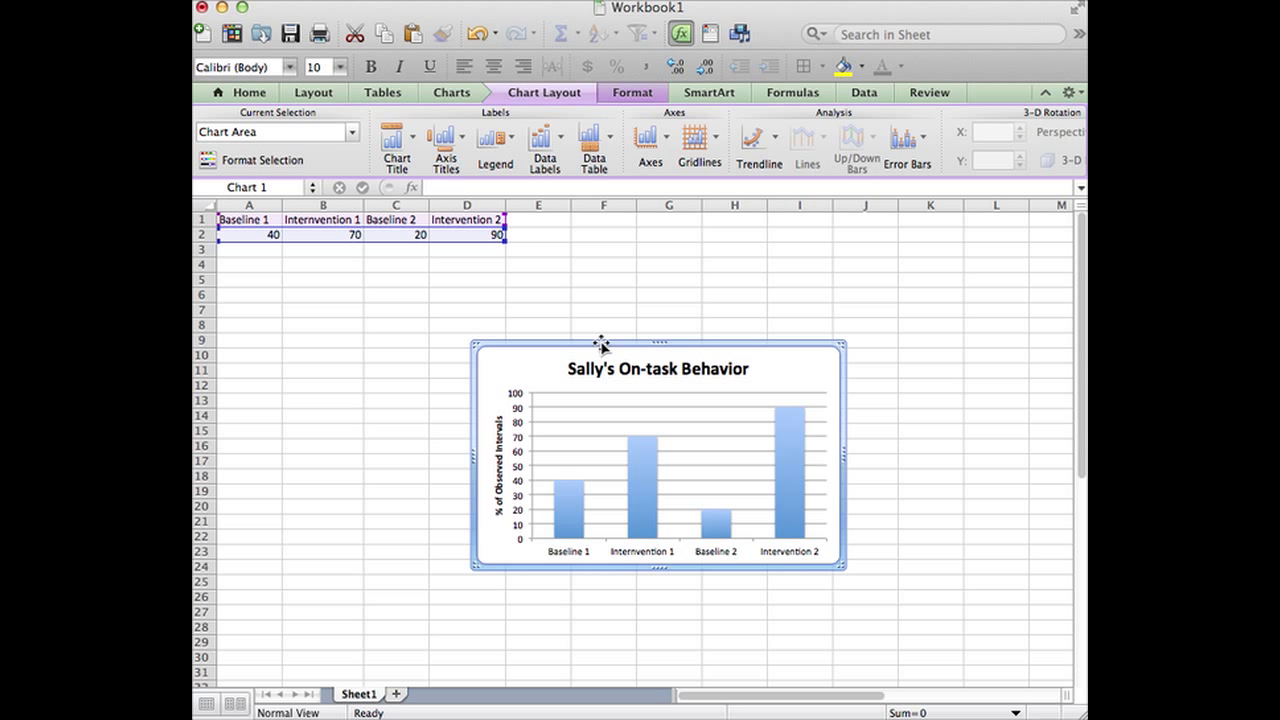
pyautogui.rightClick(603, 347)
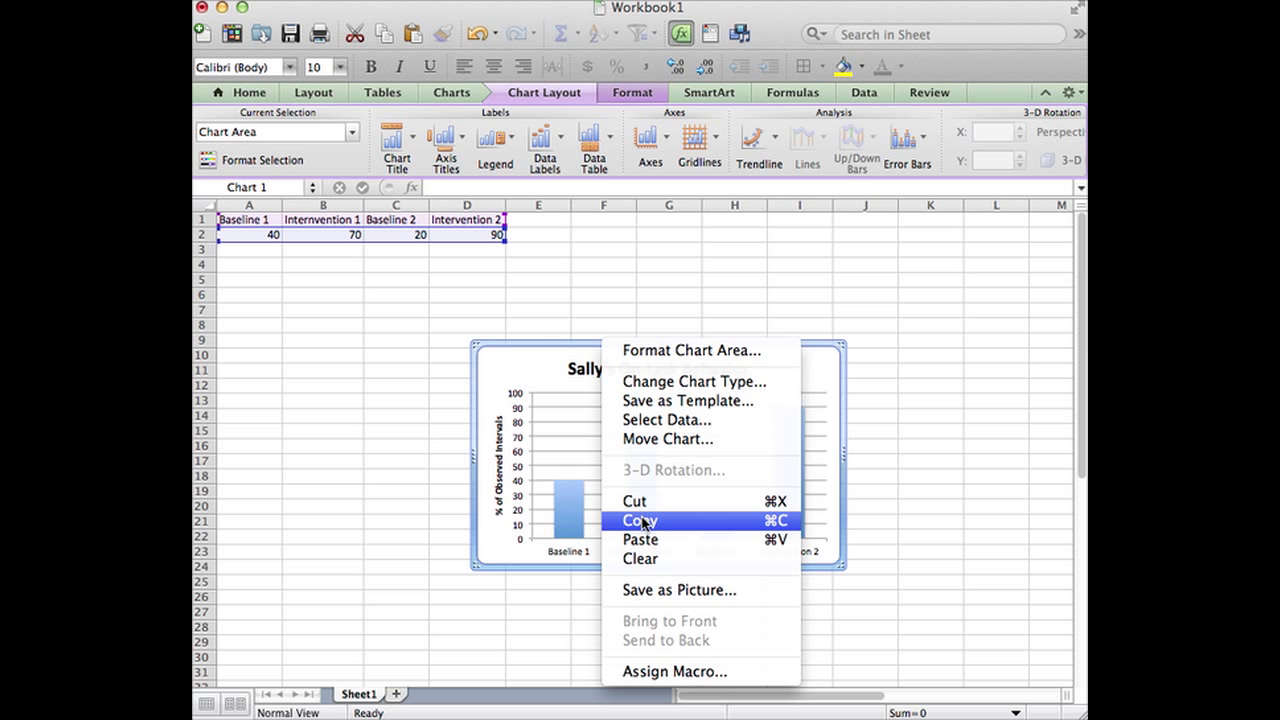
pyautogui.click(641, 520)
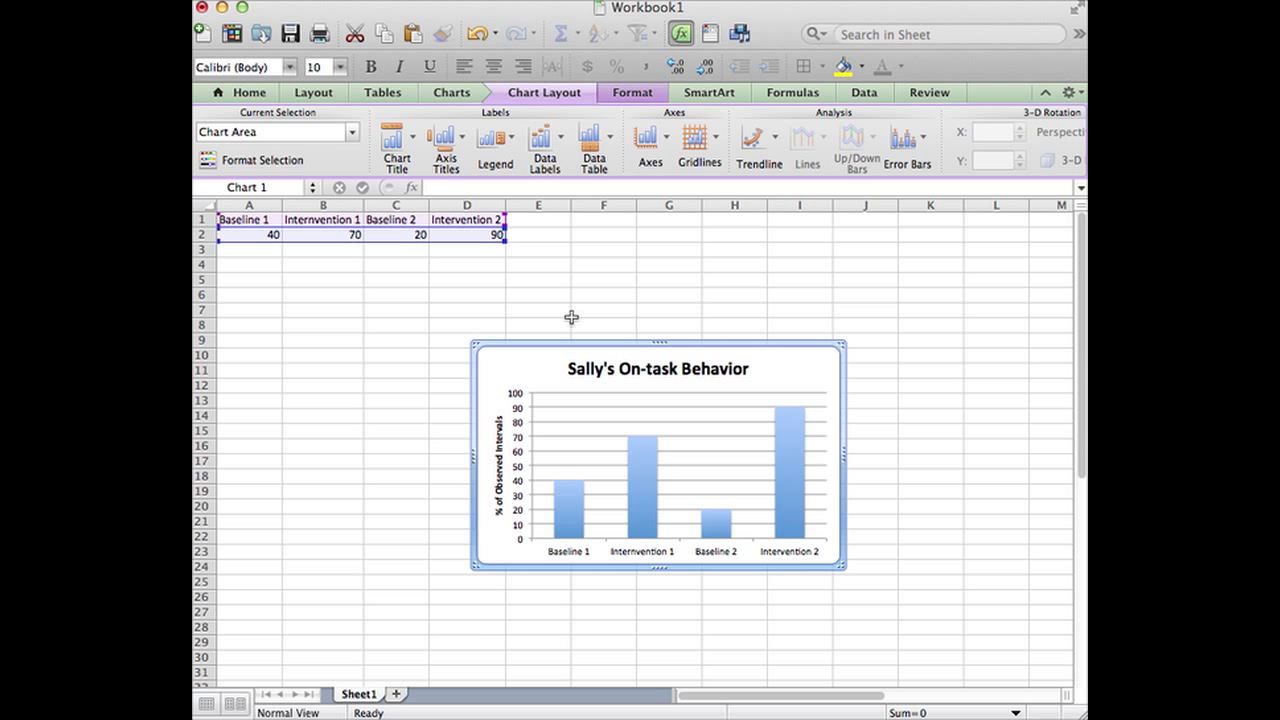